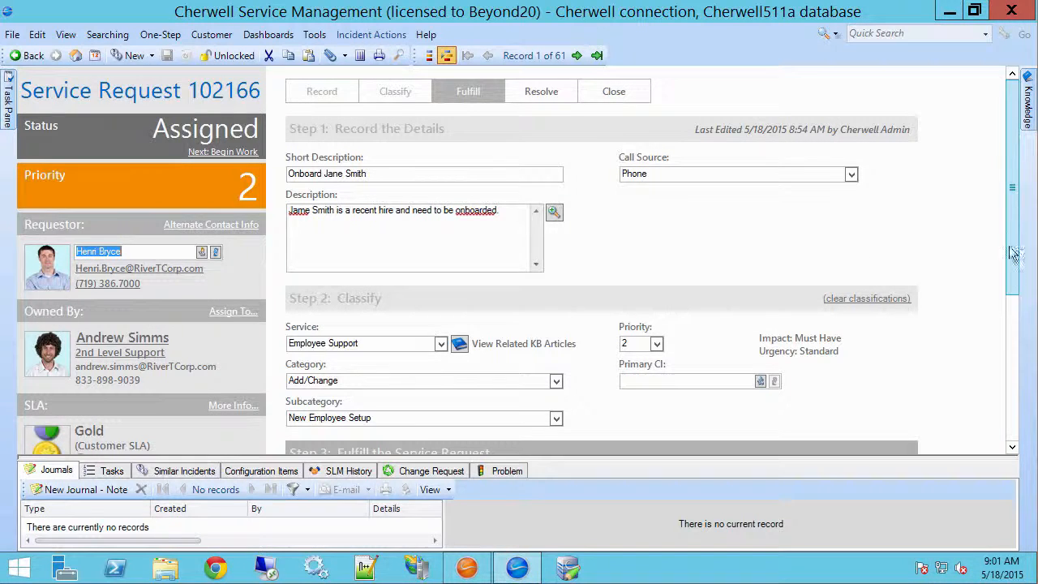
Step: Review the new employee request's fulfillment form, covering employee details, computer, mobile device, software and additional info
drag(1013, 254, 1012, 428)
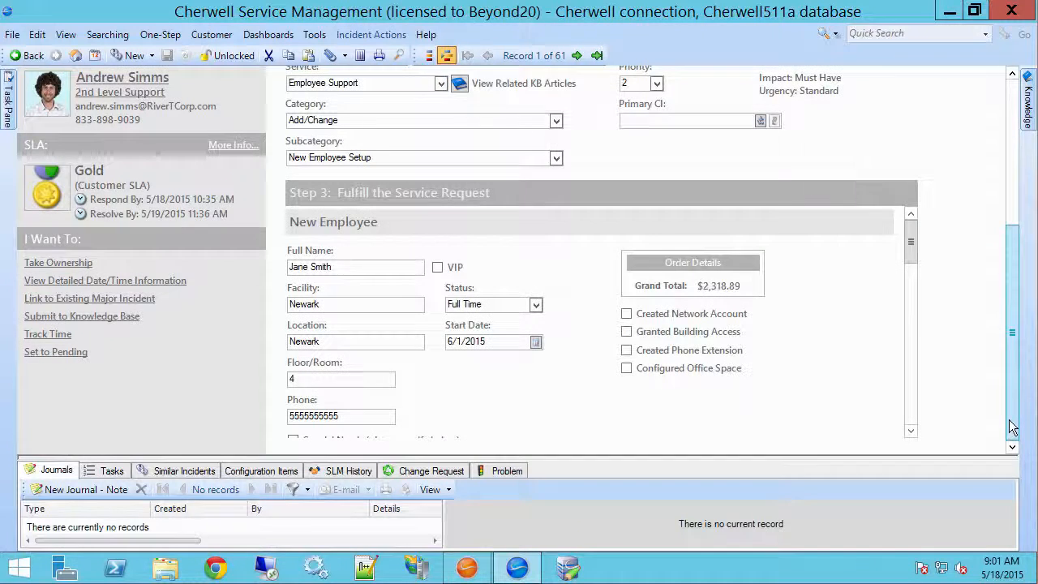
click(909, 430)
click(908, 429)
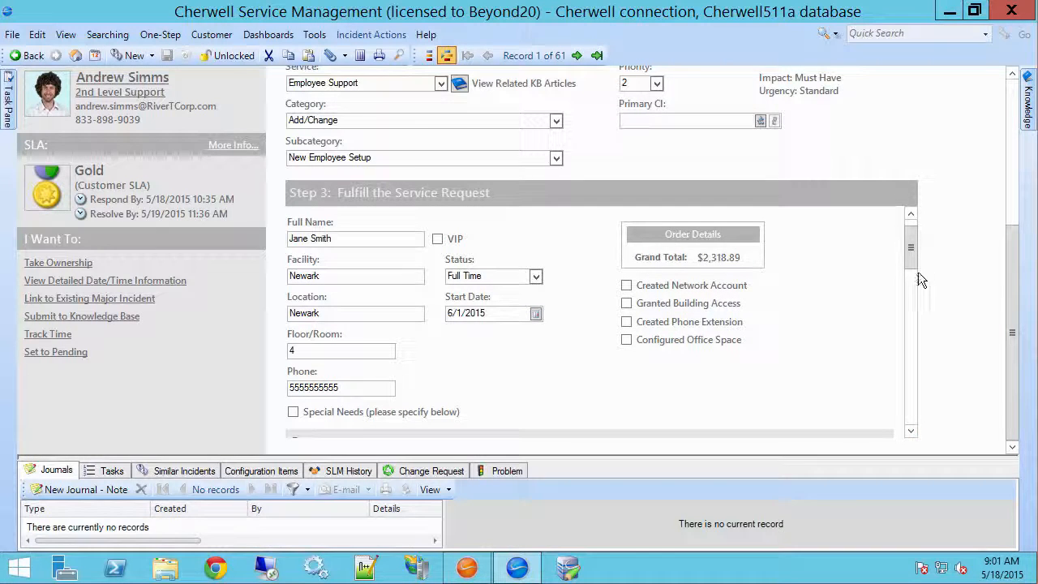
click(914, 417)
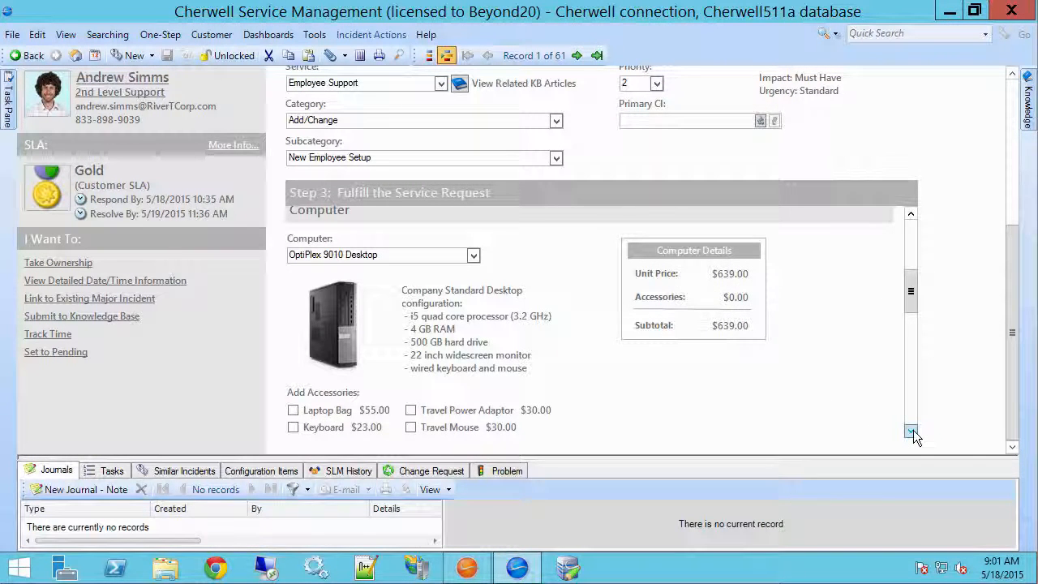
click(911, 431)
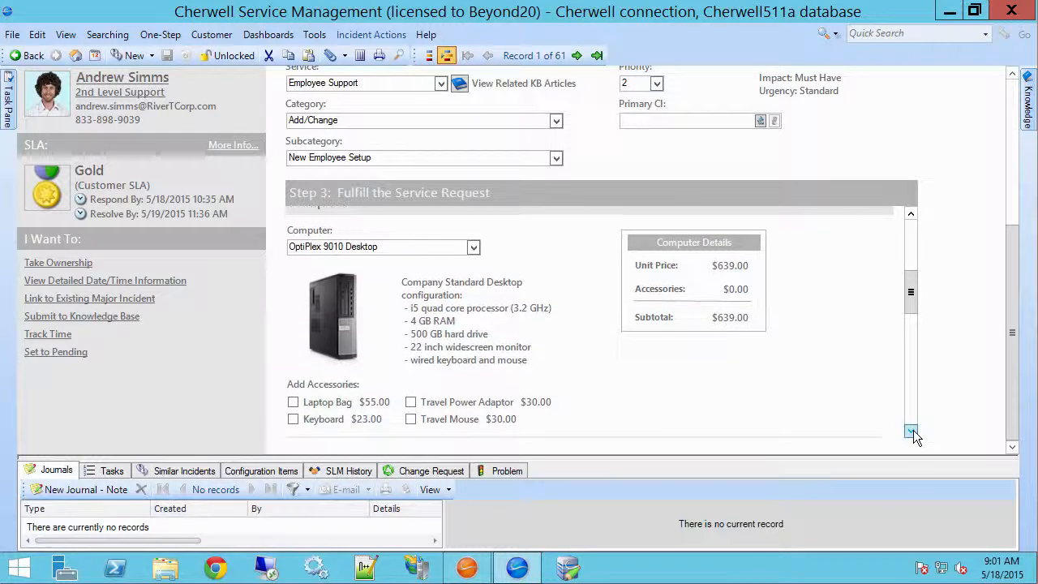
click(908, 379)
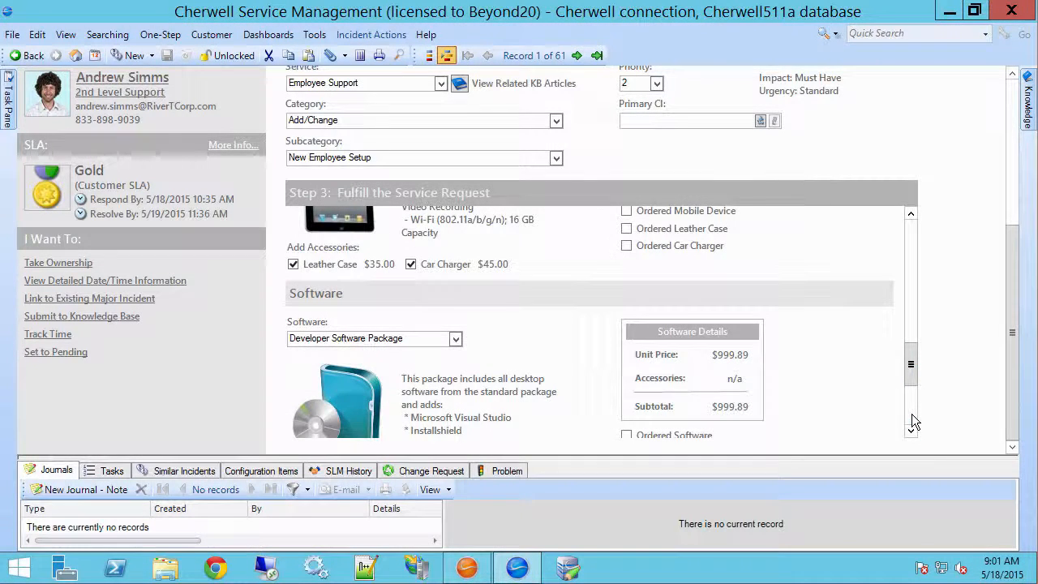
click(911, 414)
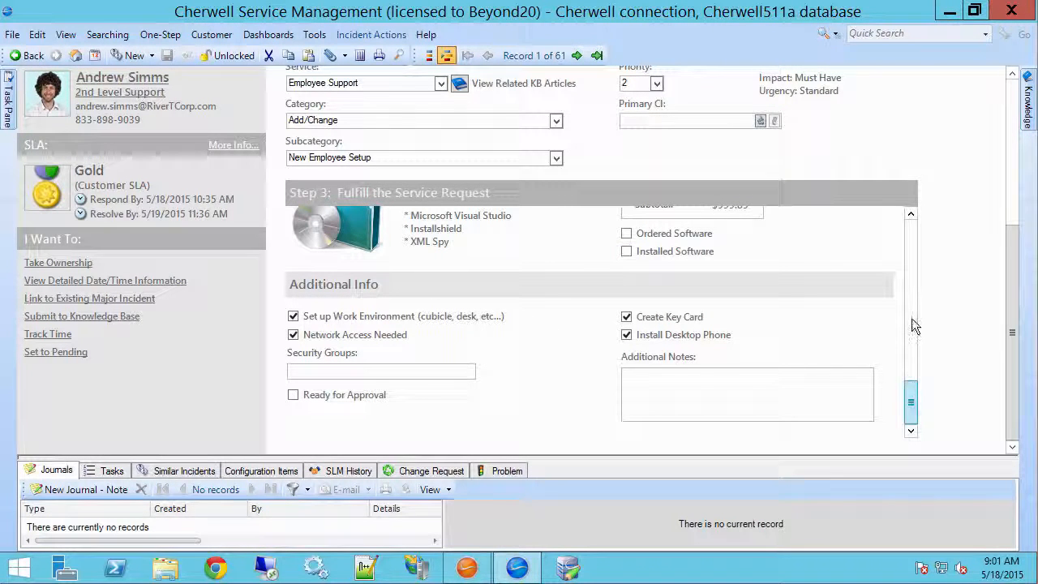
click(911, 245)
click(910, 214)
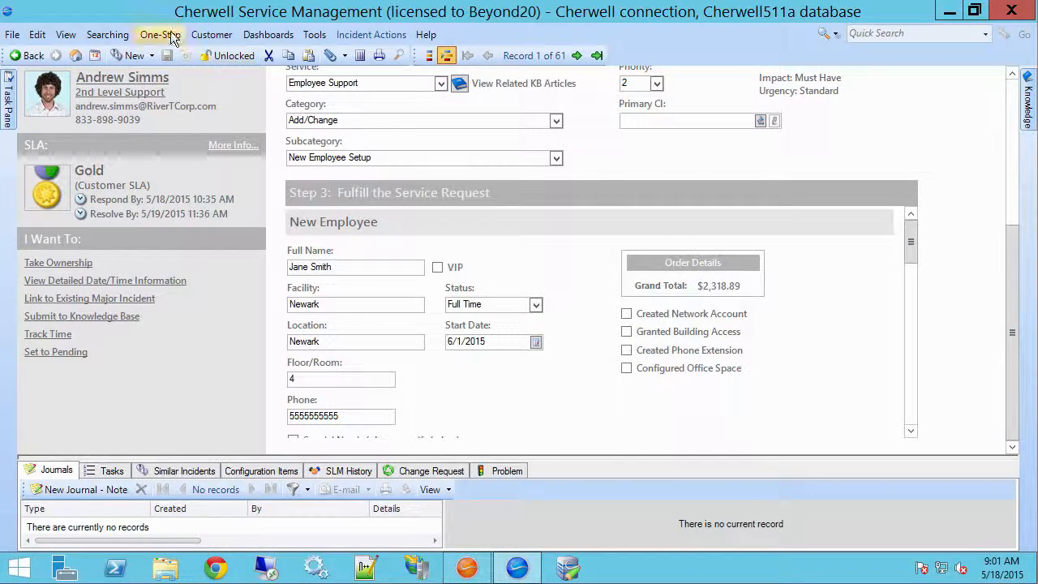
Step: Enlarge the related-records area below the service request and show its Tasks
drag(115, 457, 135, 237)
click(112, 253)
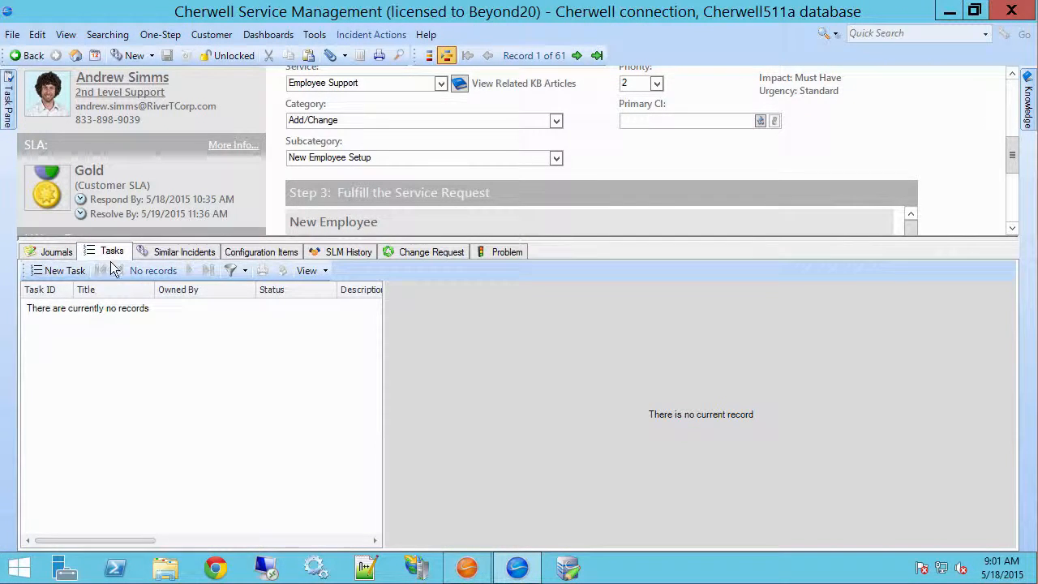
click(63, 273)
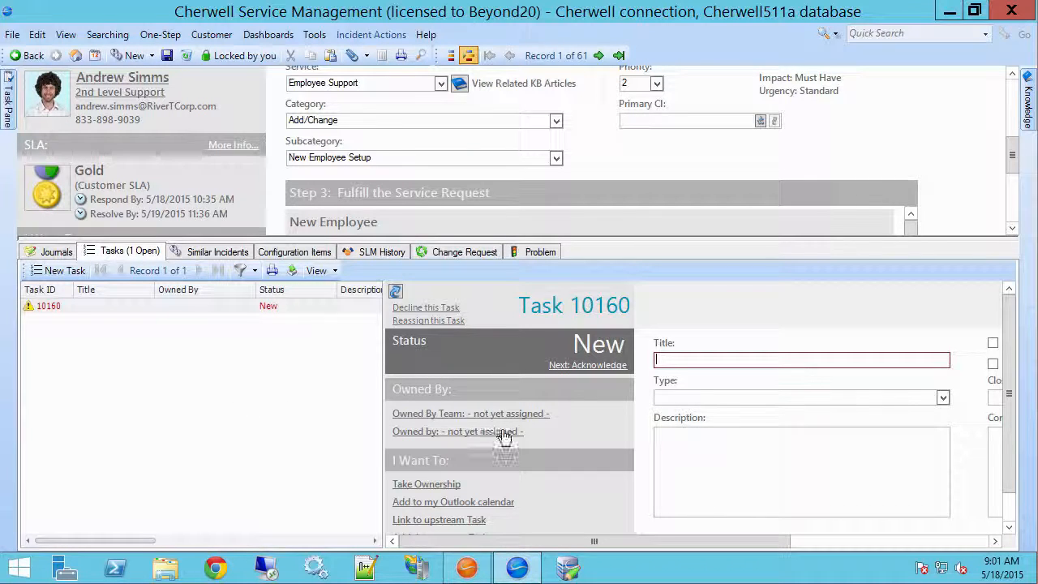
scroll(502, 429, down, 1)
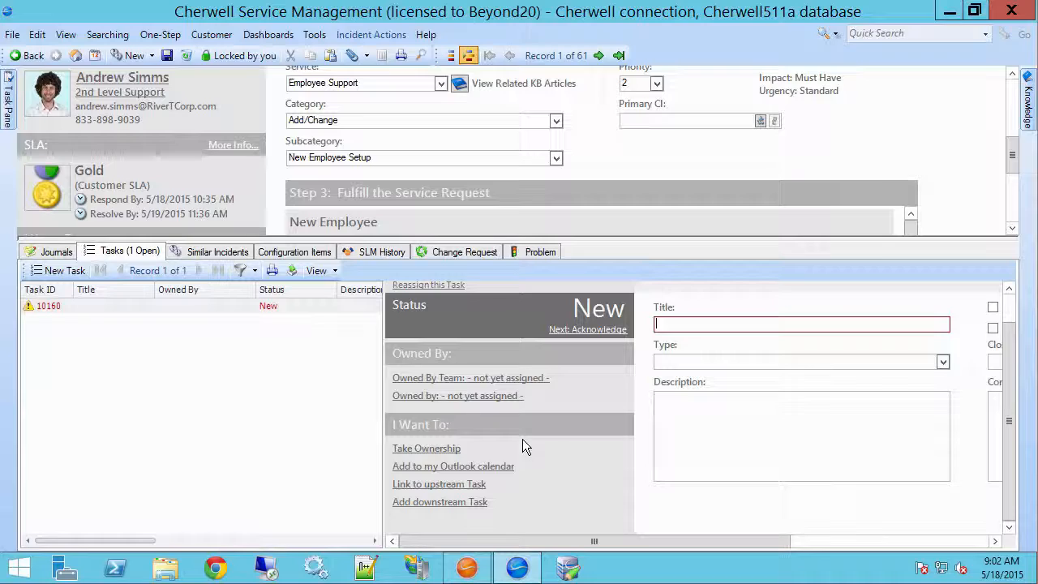
scroll(529, 419, up, 1)
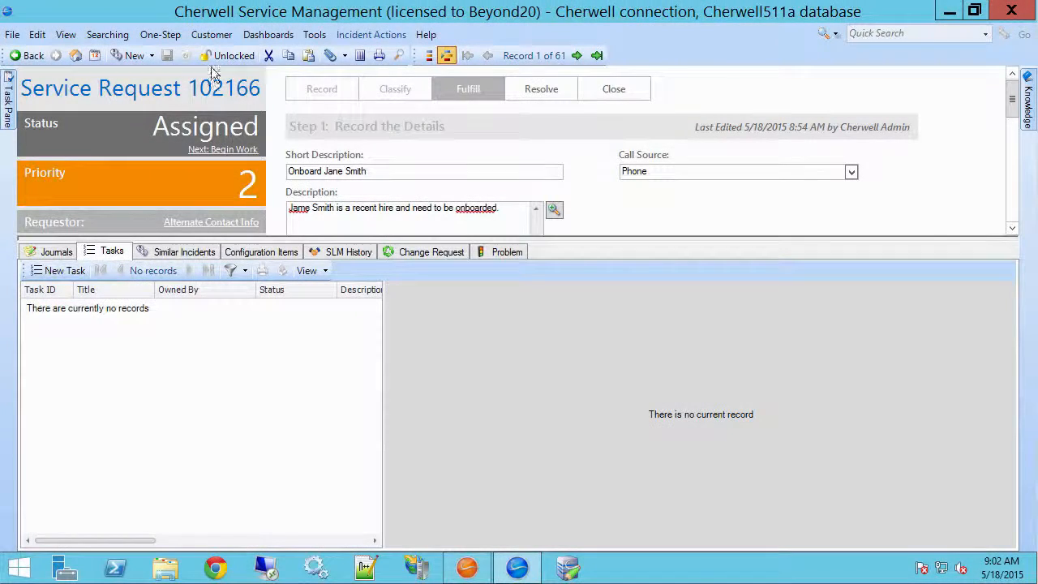
Step: Open the Create Onboarding Tasks One-Step from the user's Tasks folder in the One-Step Manager for editing
click(159, 36)
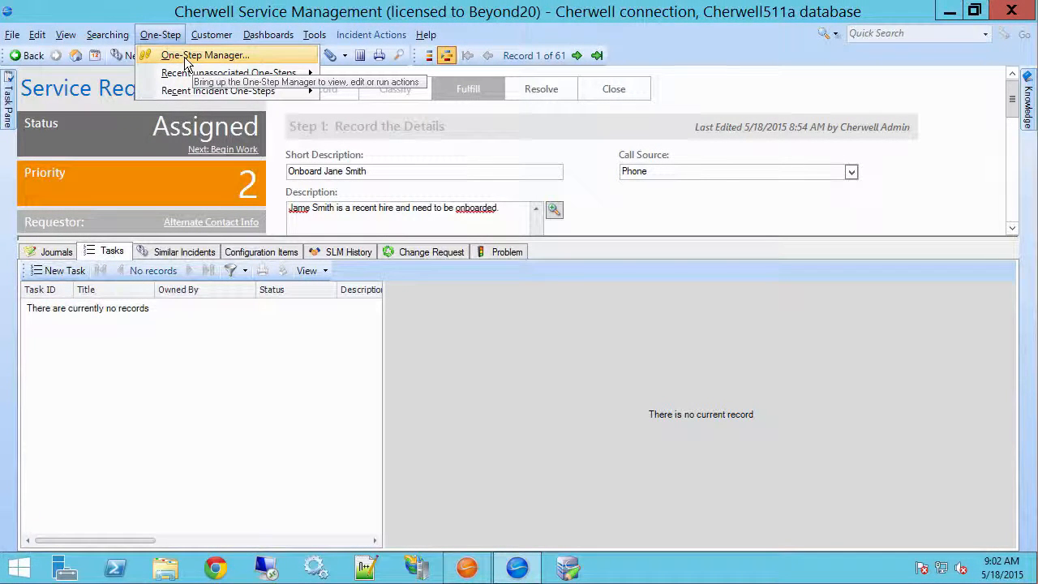
click(184, 56)
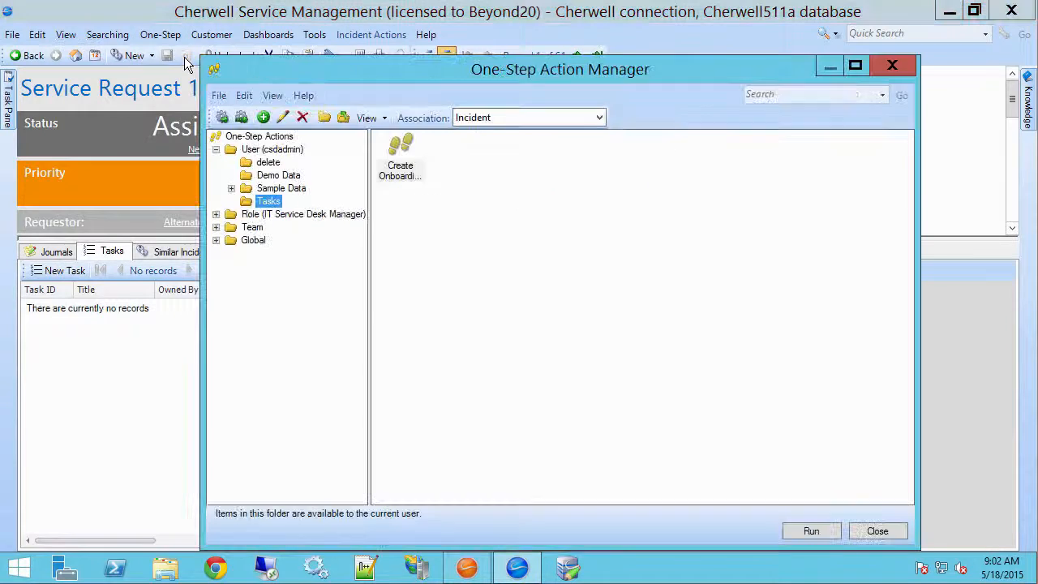
click(416, 164)
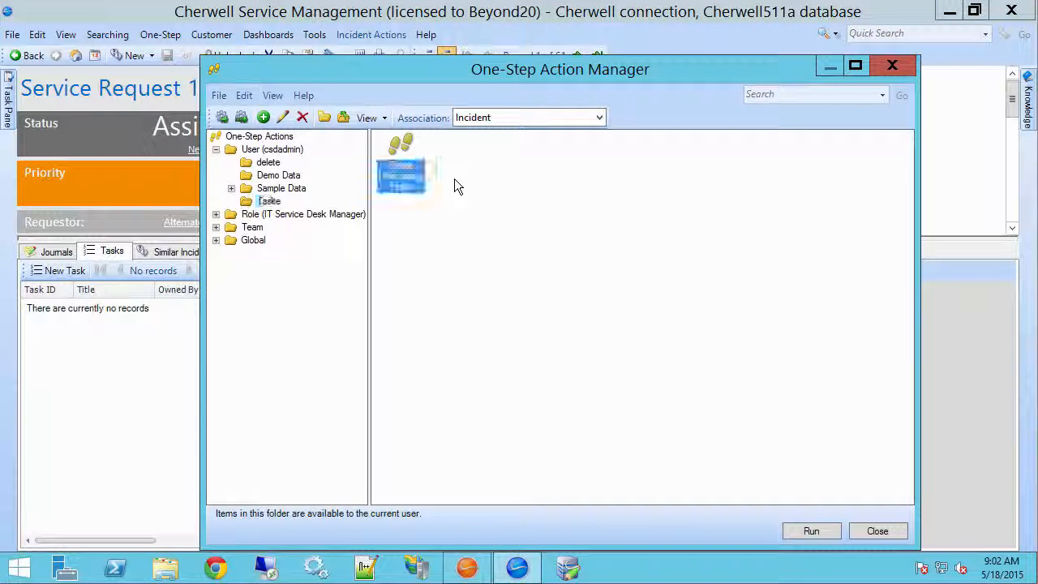
click(454, 178)
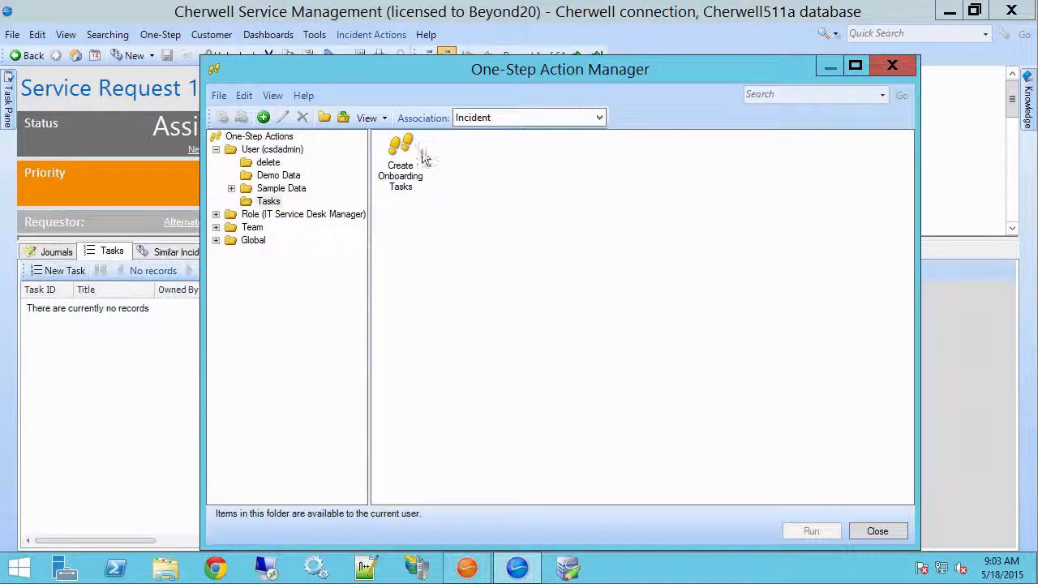
right_click(396, 186)
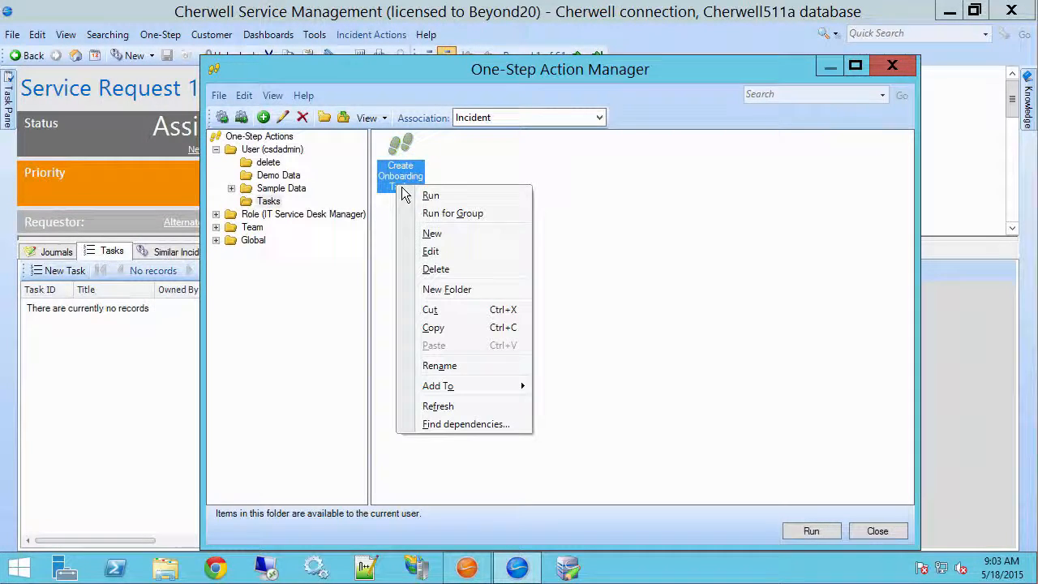
click(444, 256)
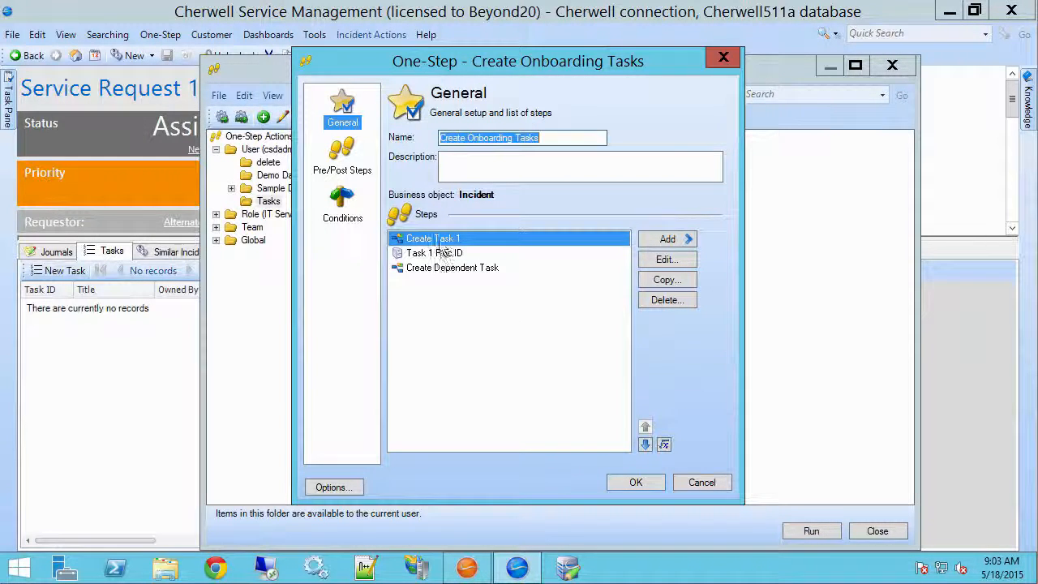
Step: Open the Create Task 1 step, show only its set fields and examine the Title template
click(665, 241)
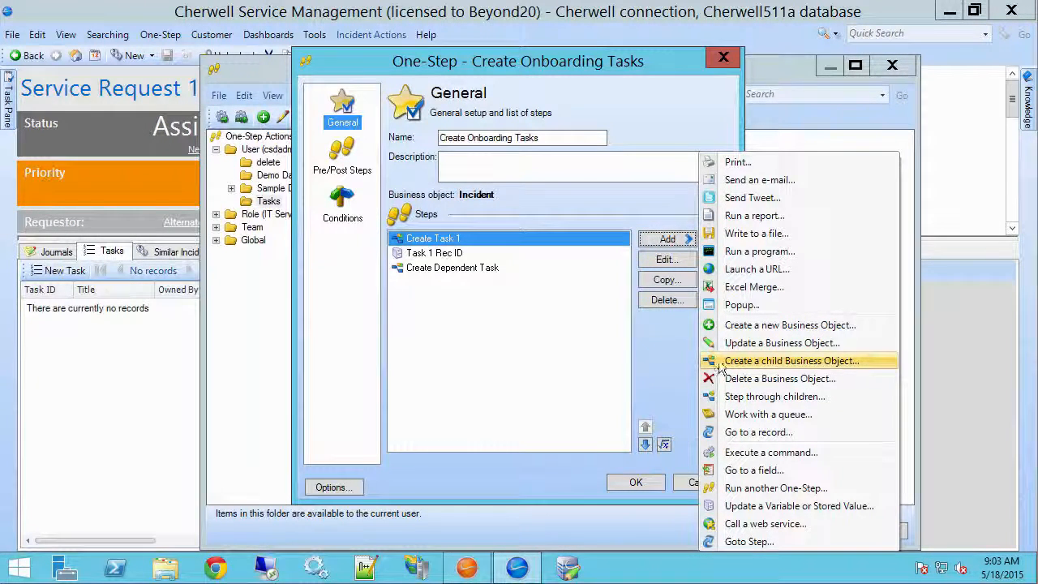
click(664, 341)
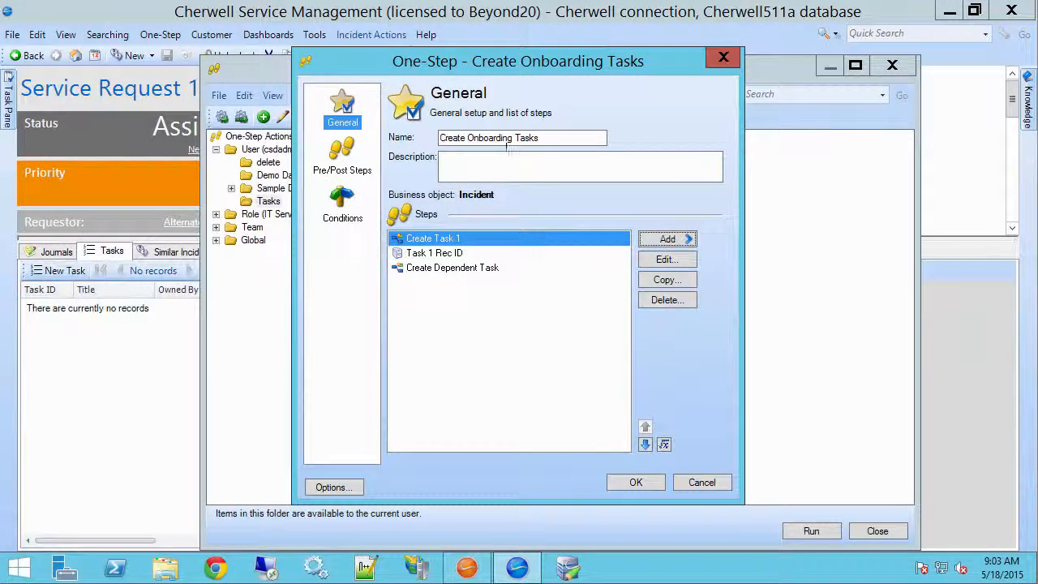
click(665, 259)
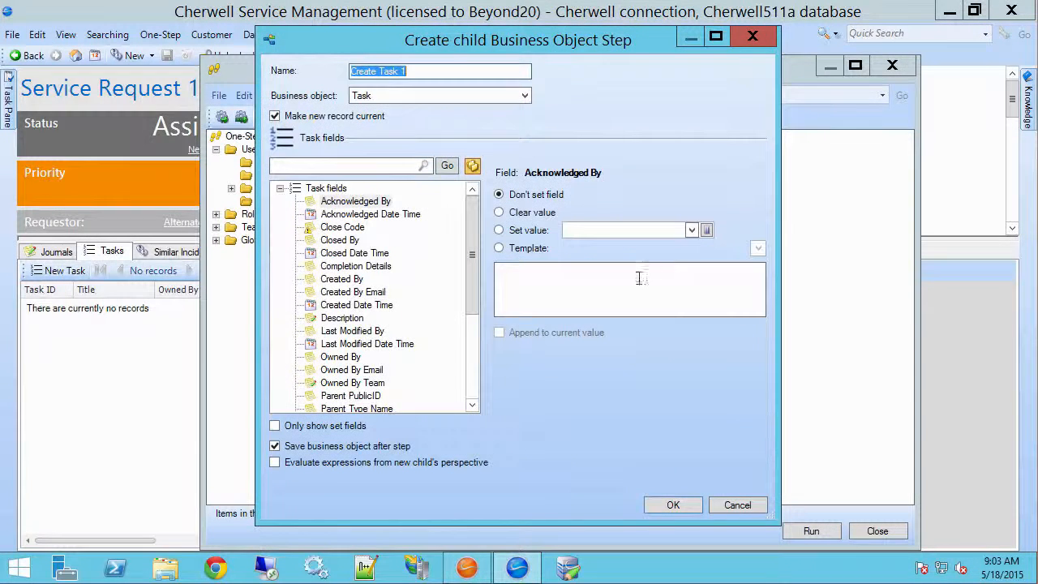
click(312, 426)
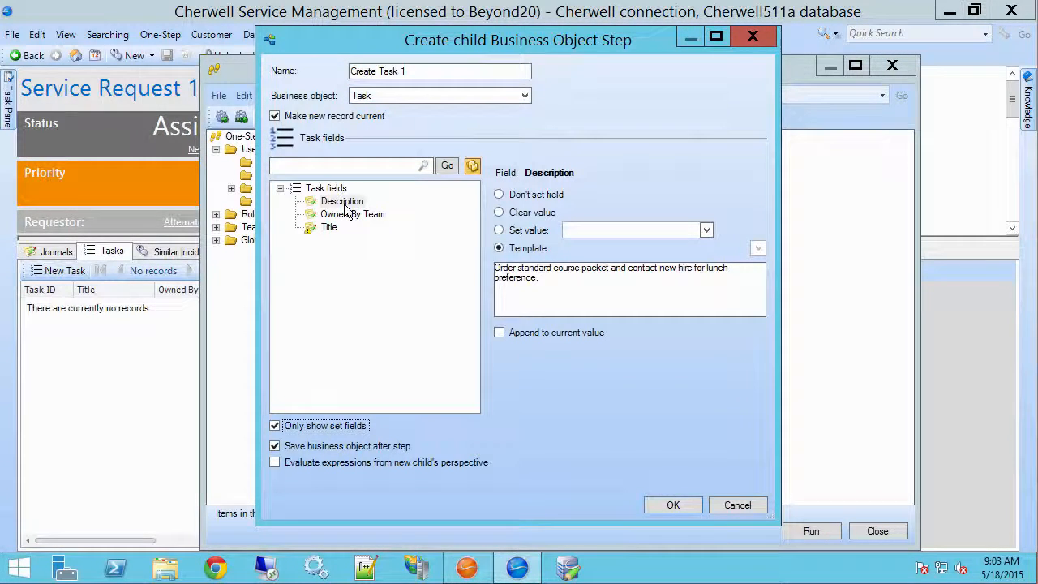
click(325, 230)
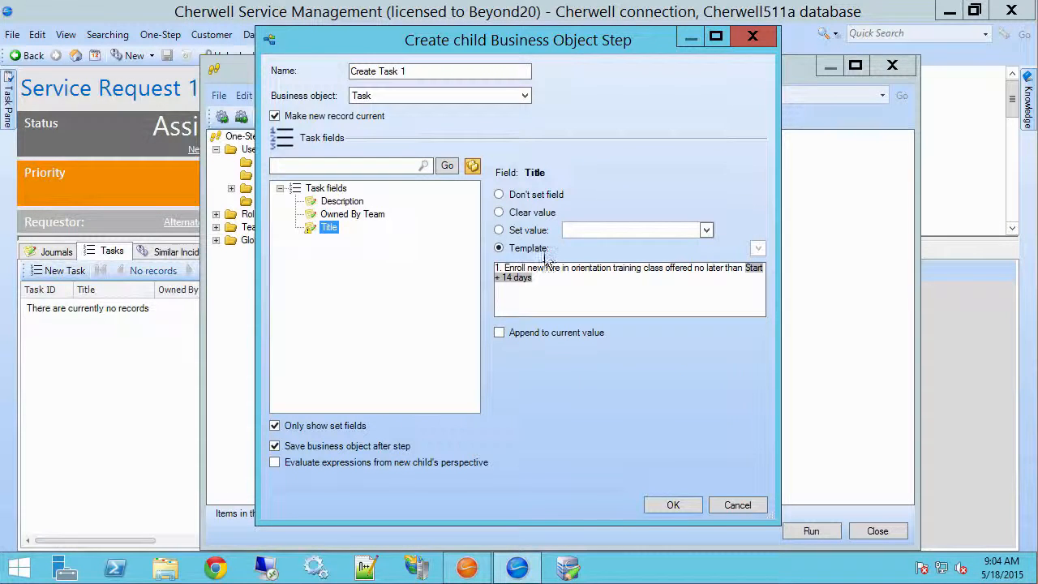
click(505, 278)
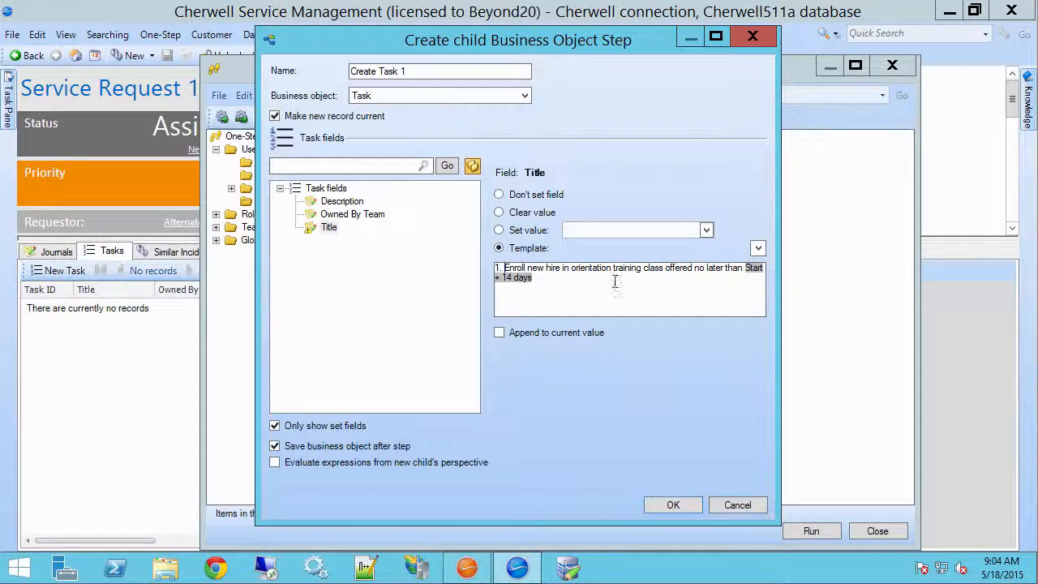
Step: Inspect the Start + 14 days custom expression used in the Title template, and close it
right_click(514, 281)
click(535, 311)
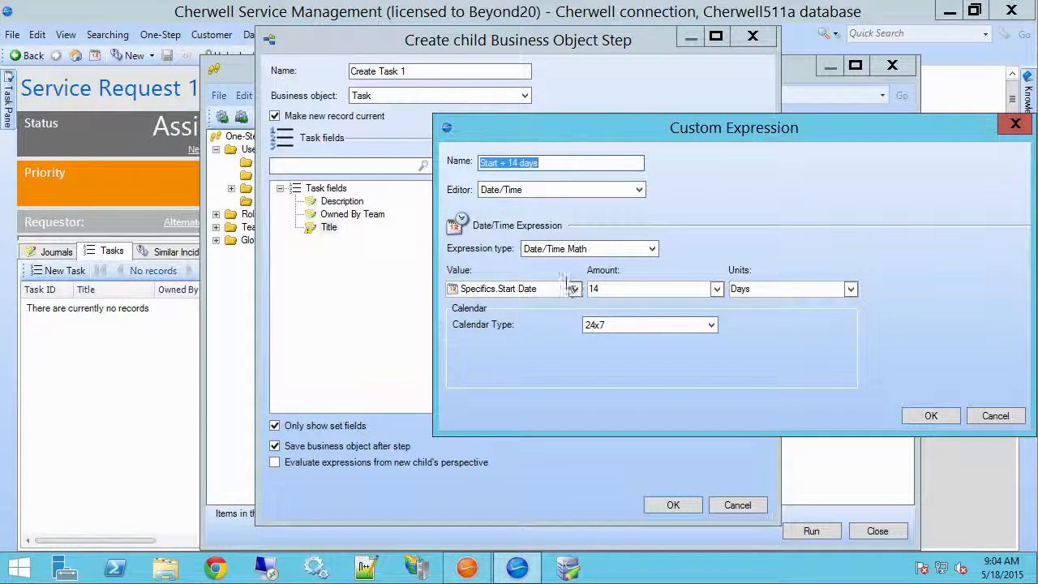
click(931, 416)
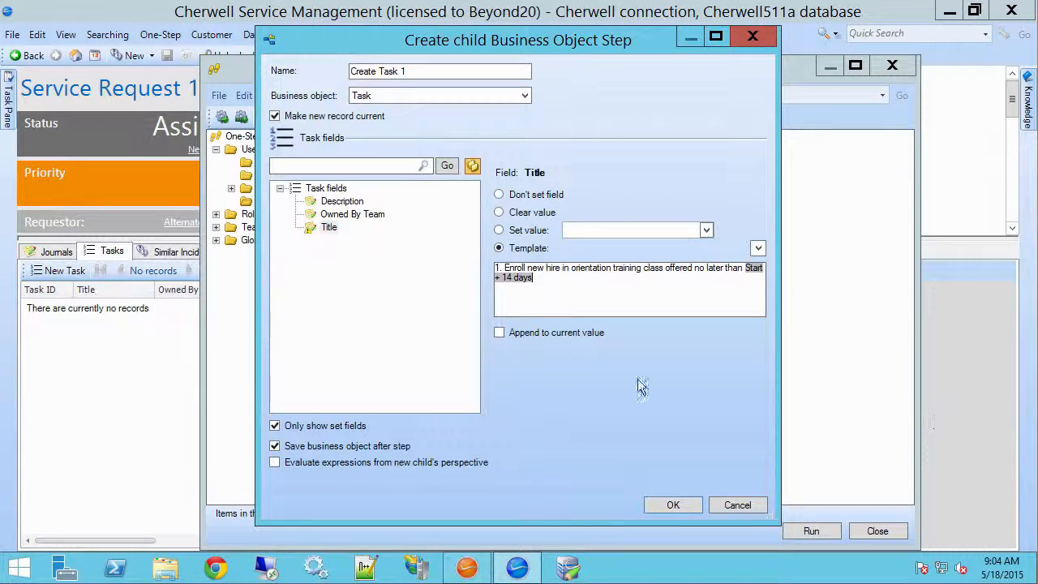
Step: Review how Create Task 1 sets the Owned By Team and Description fields, and close the step
click(332, 215)
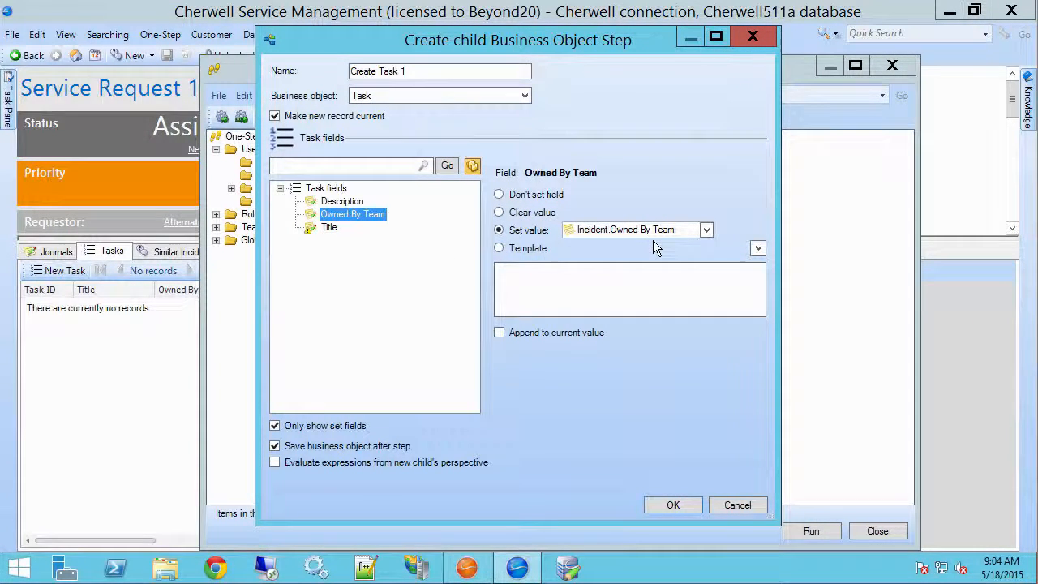
click(369, 203)
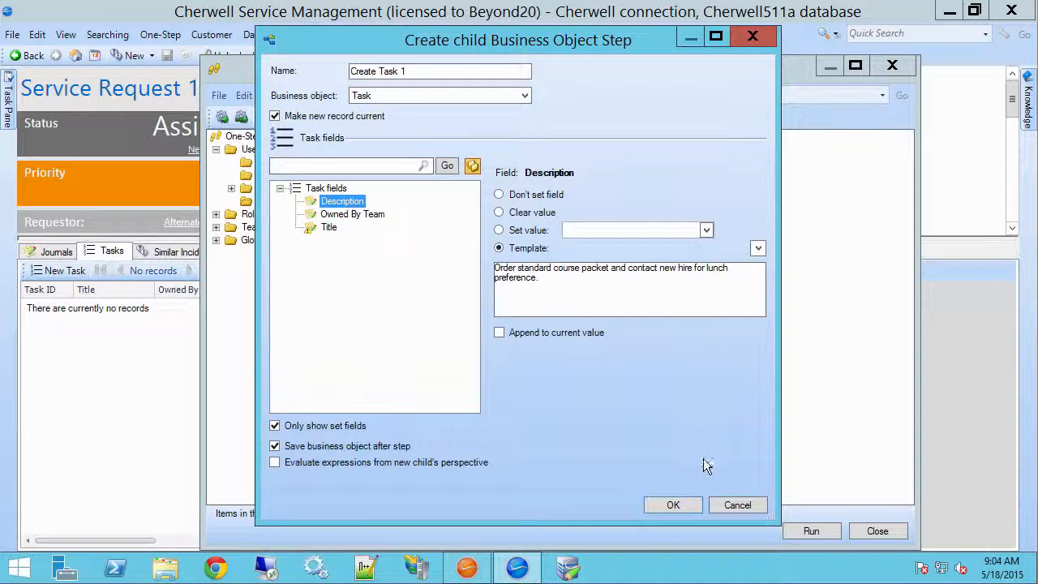
click(674, 501)
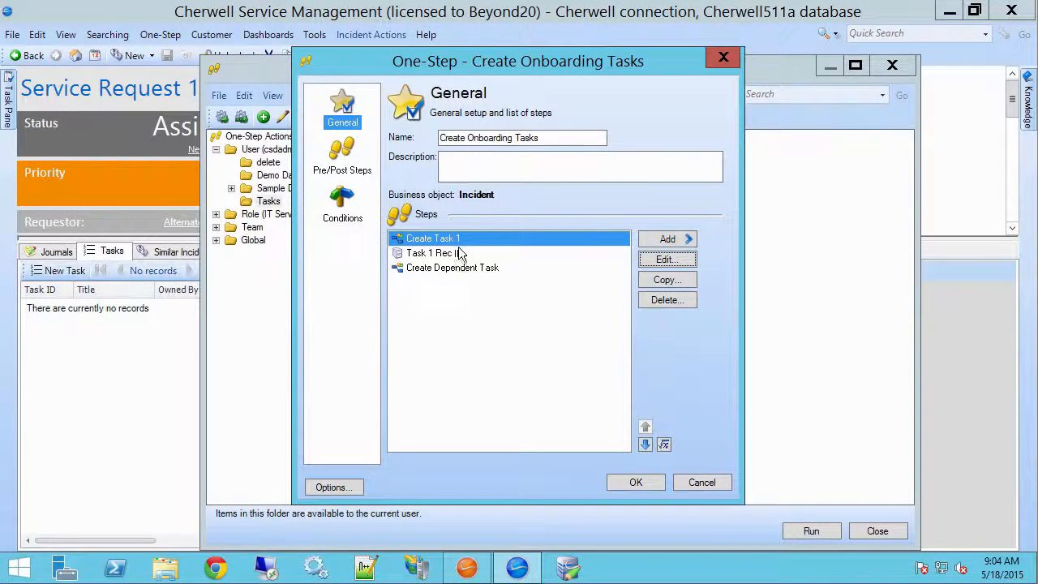
Step: Examine the Task 1 Rec ID step's variable, data type and value, and return to the Create Task 1 entry
click(458, 253)
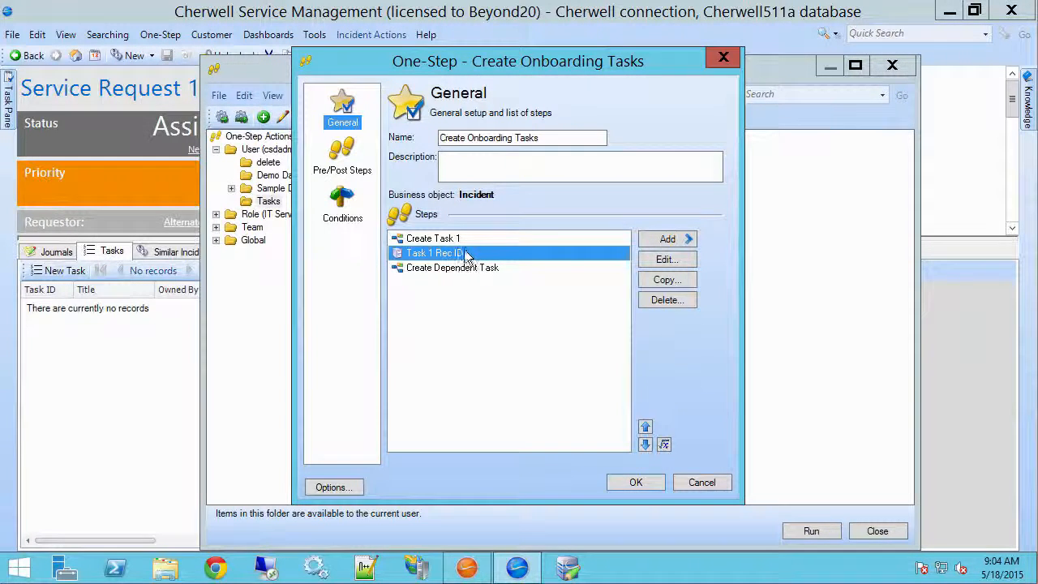
click(442, 239)
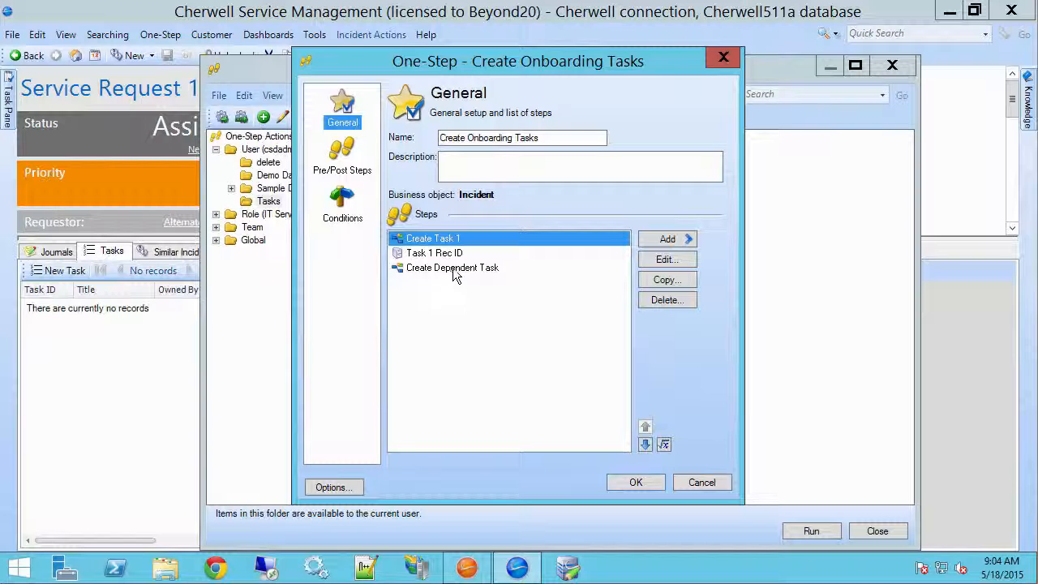
click(452, 253)
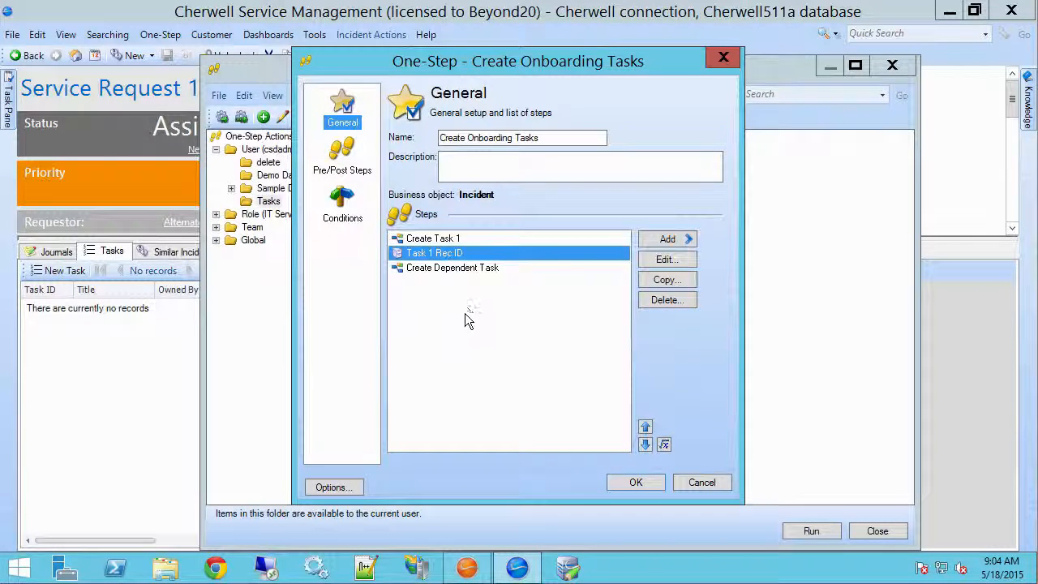
click(680, 268)
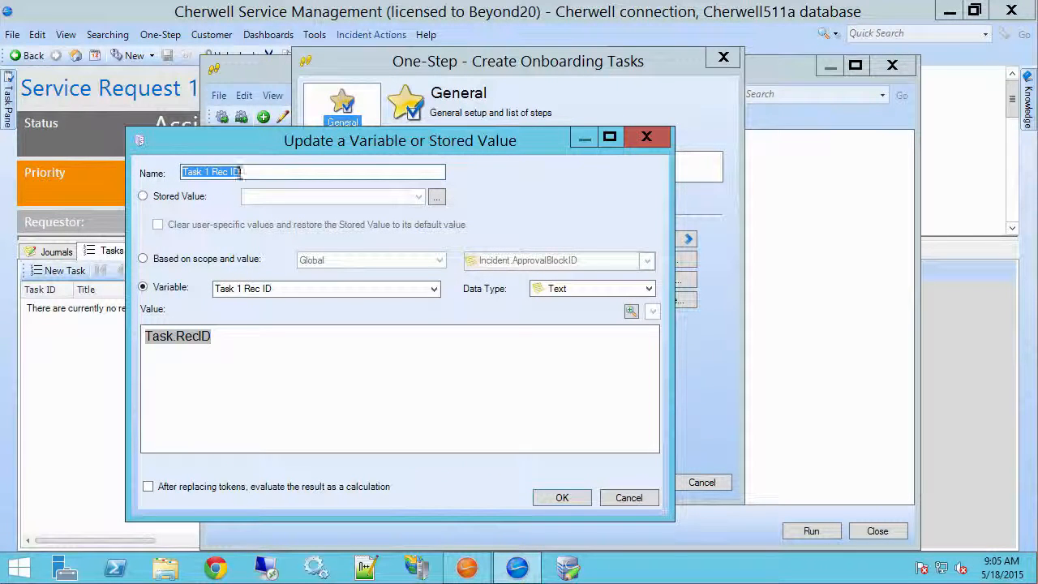
click(267, 171)
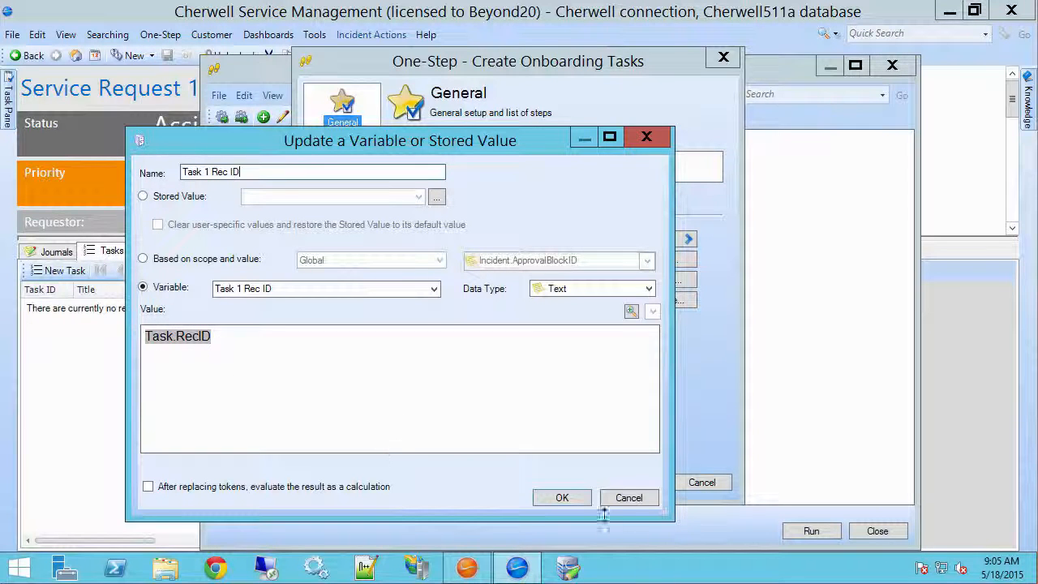
click(562, 498)
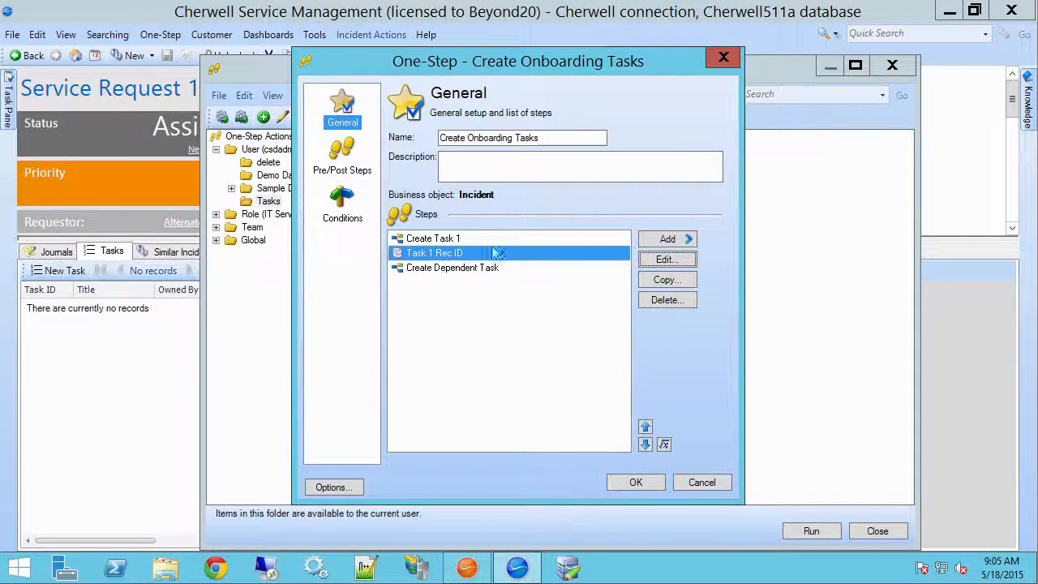
click(435, 242)
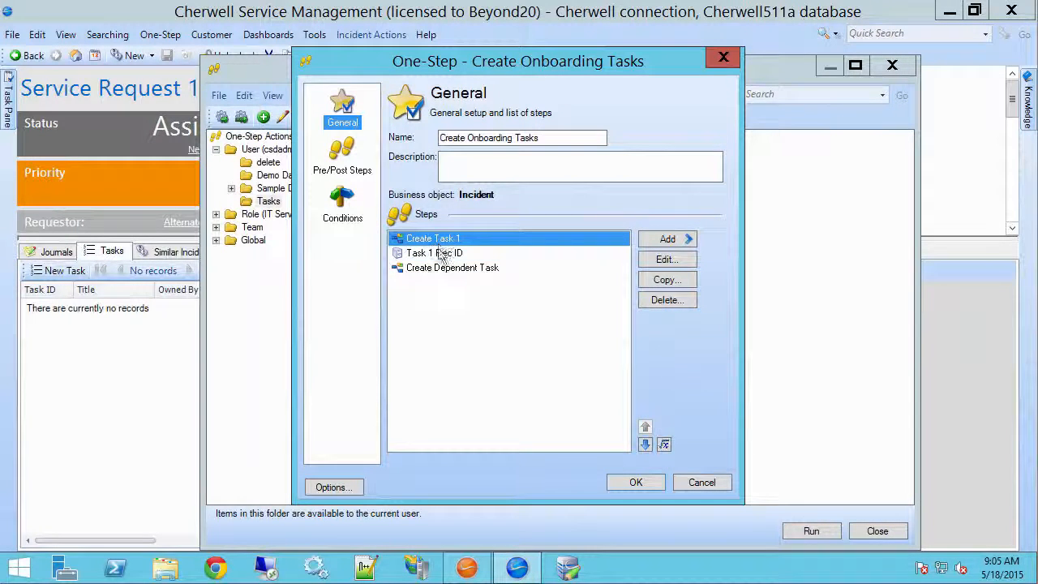
Step: Recheck the Create Task 1 step, and browse the tokens available for Task 1 Rec ID's value down to Task fields (current record)
click(682, 259)
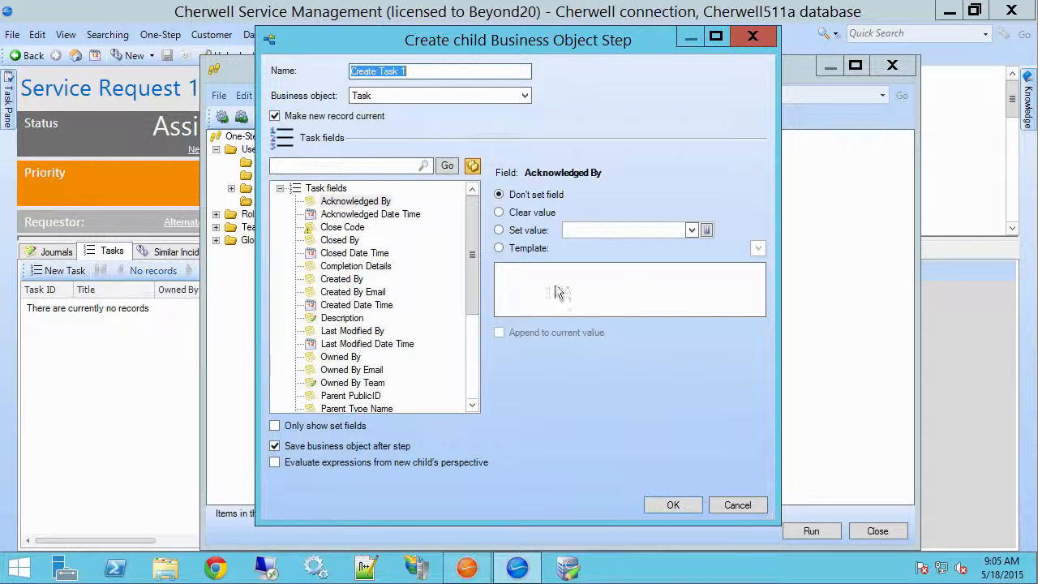
click(672, 505)
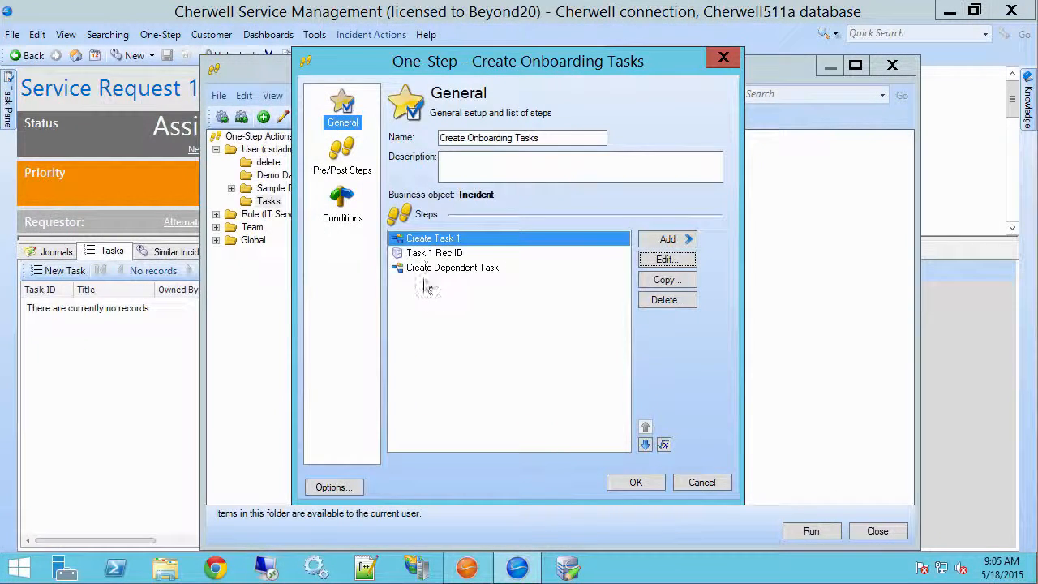
click(421, 253)
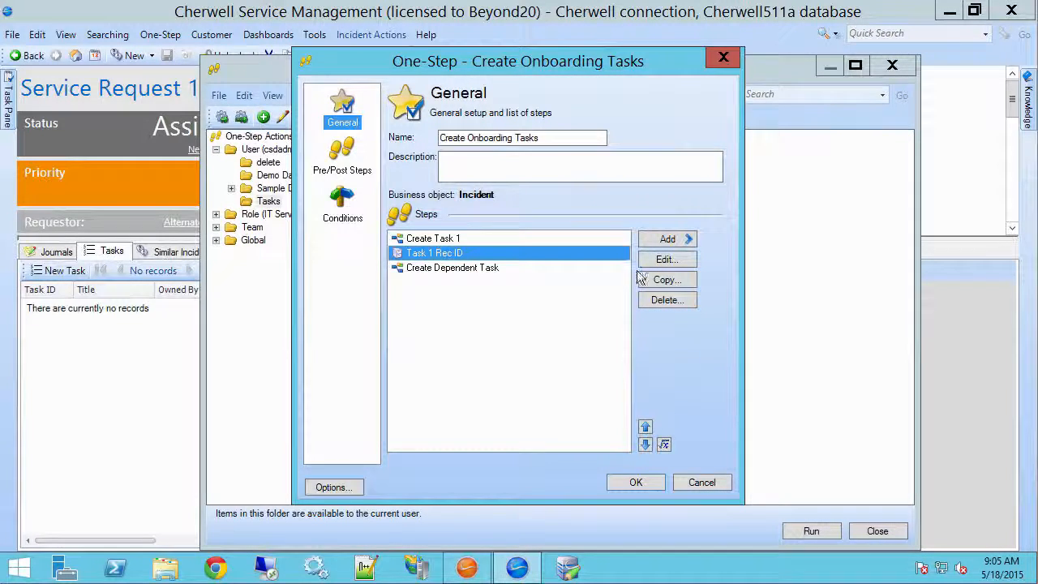
click(665, 259)
click(259, 272)
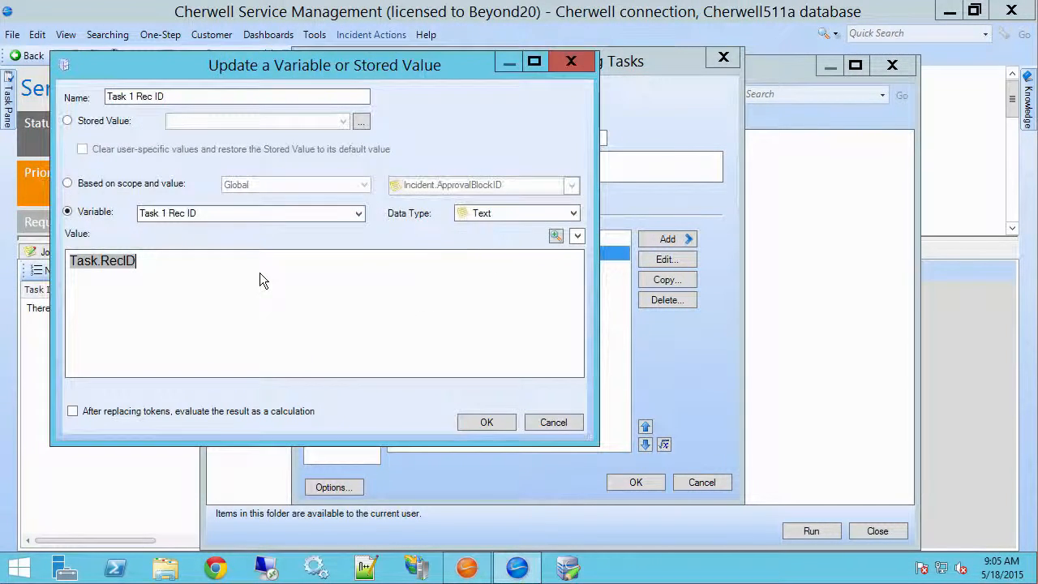
right_click(259, 272)
click(284, 280)
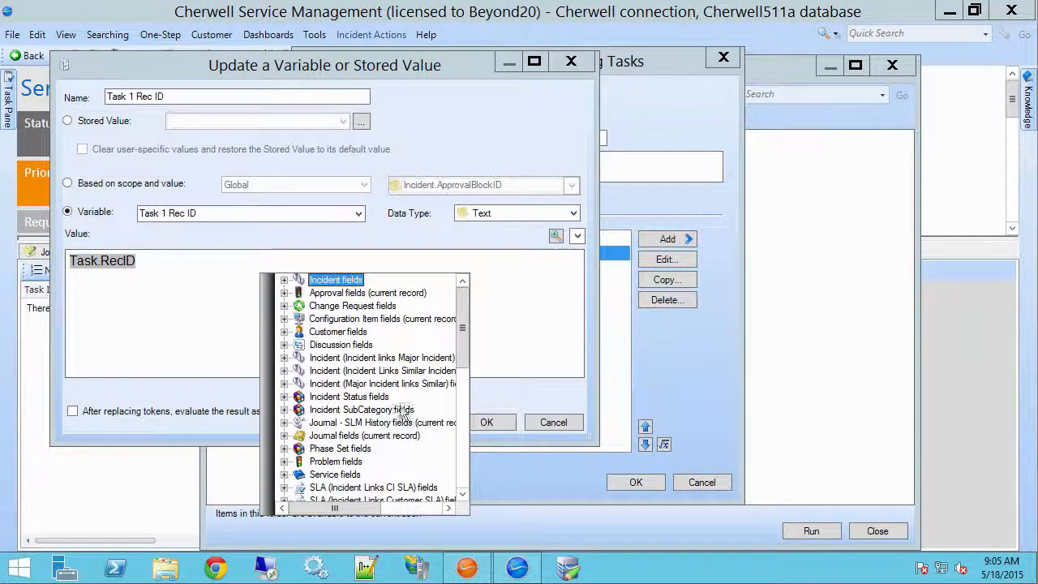
drag(463, 327, 463, 418)
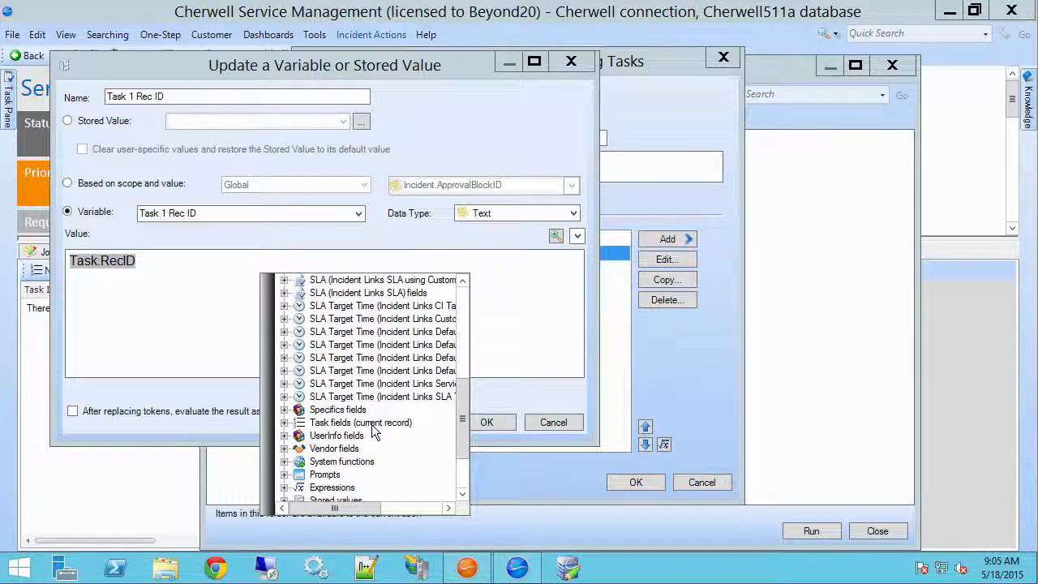
click(497, 390)
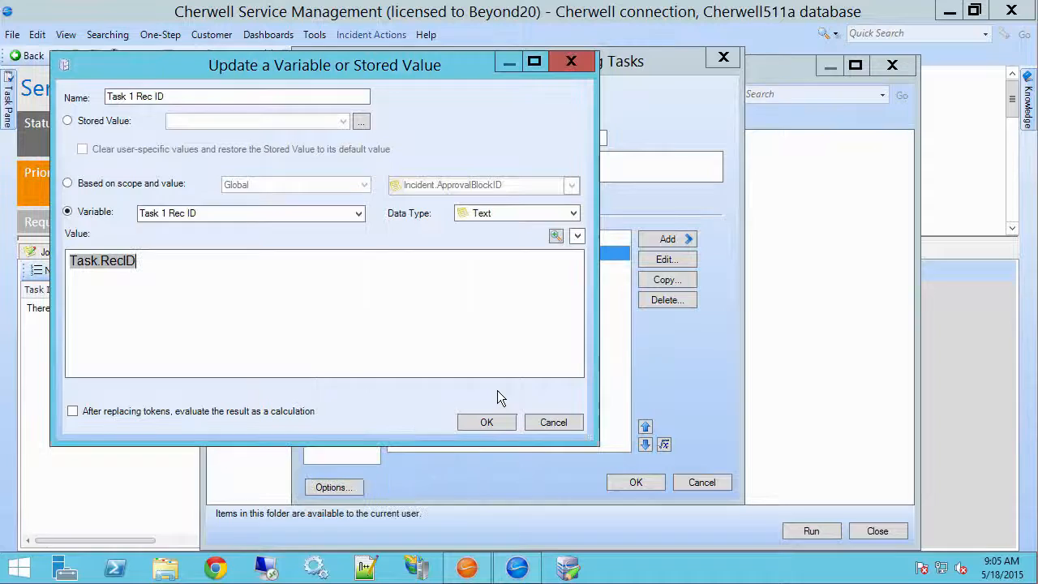
click(557, 423)
Step: Look up the child Business Object step type, open Create Dependent Task with only its set fields shown, and examine the Title template
click(437, 268)
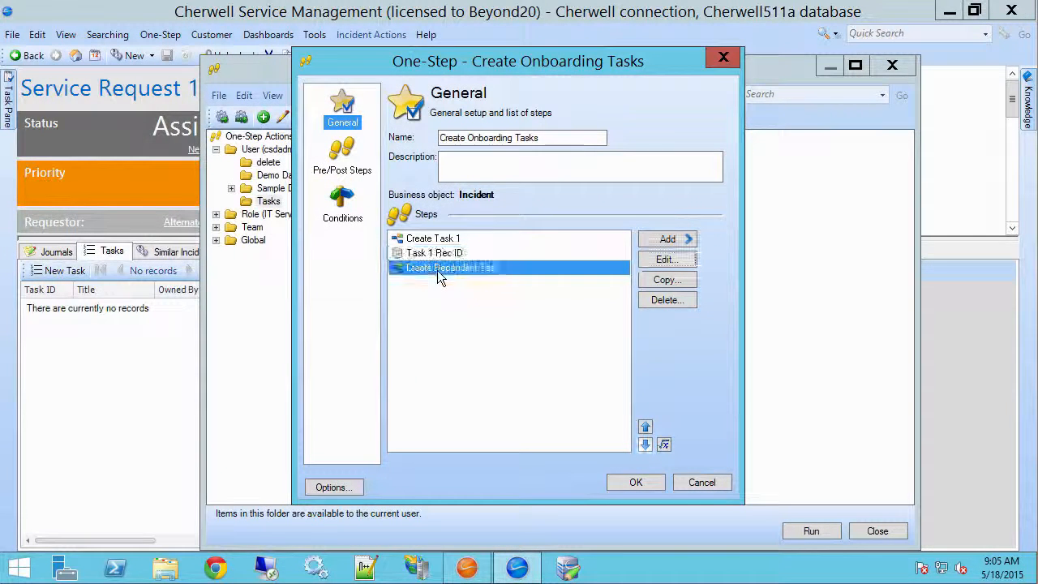
click(685, 239)
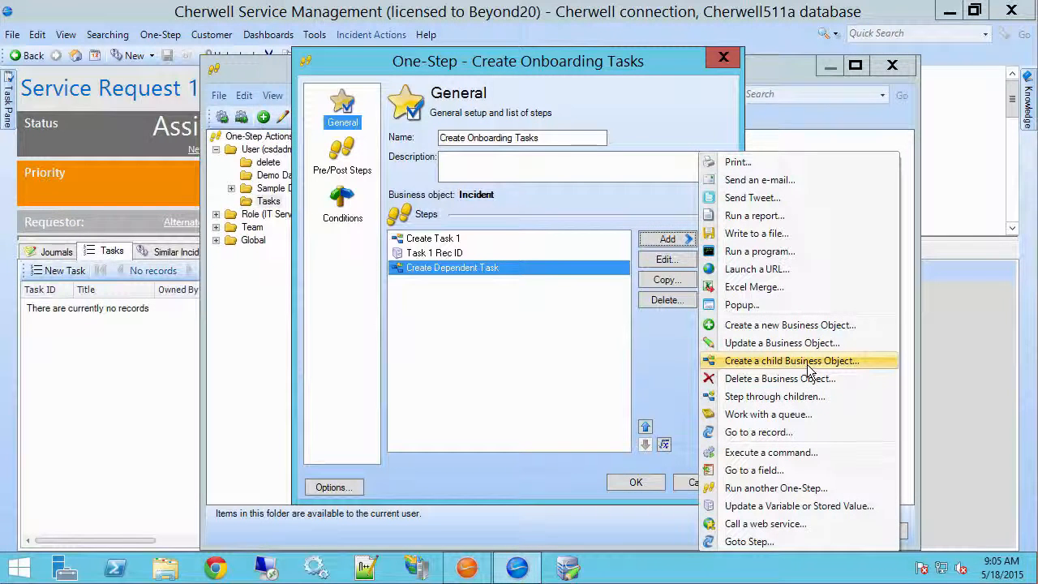
click(754, 360)
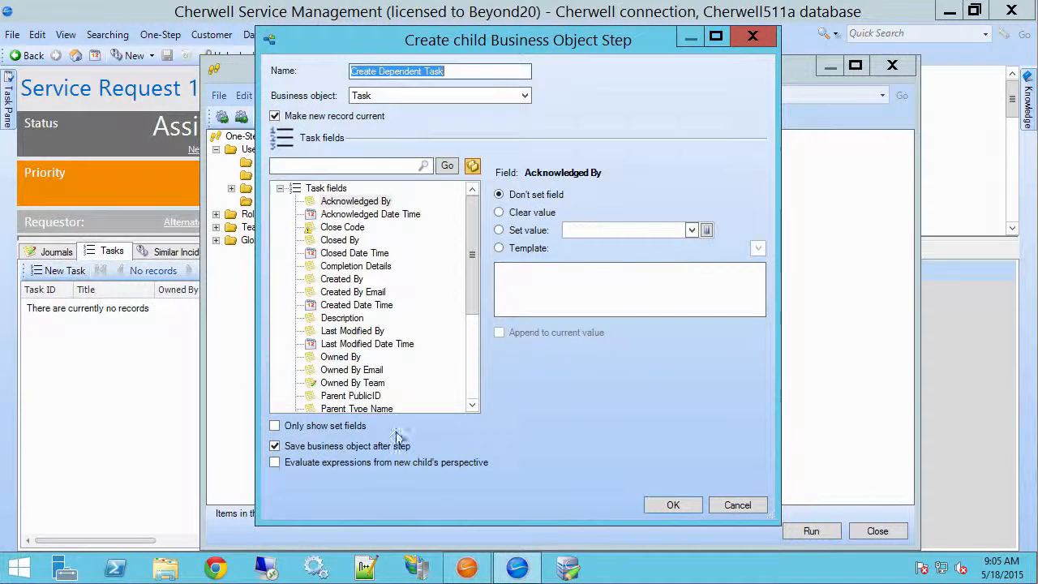
click(302, 428)
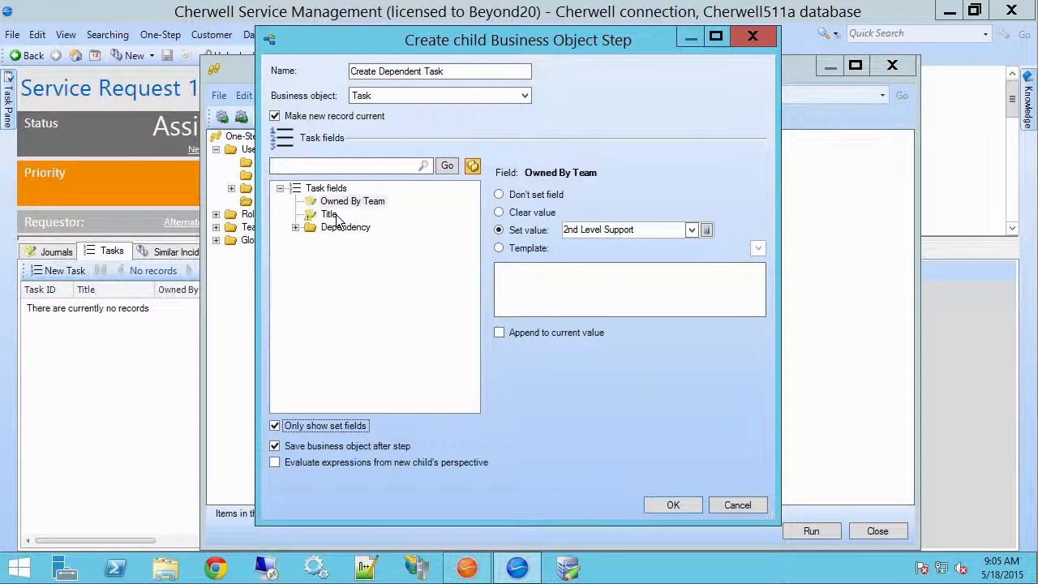
click(329, 215)
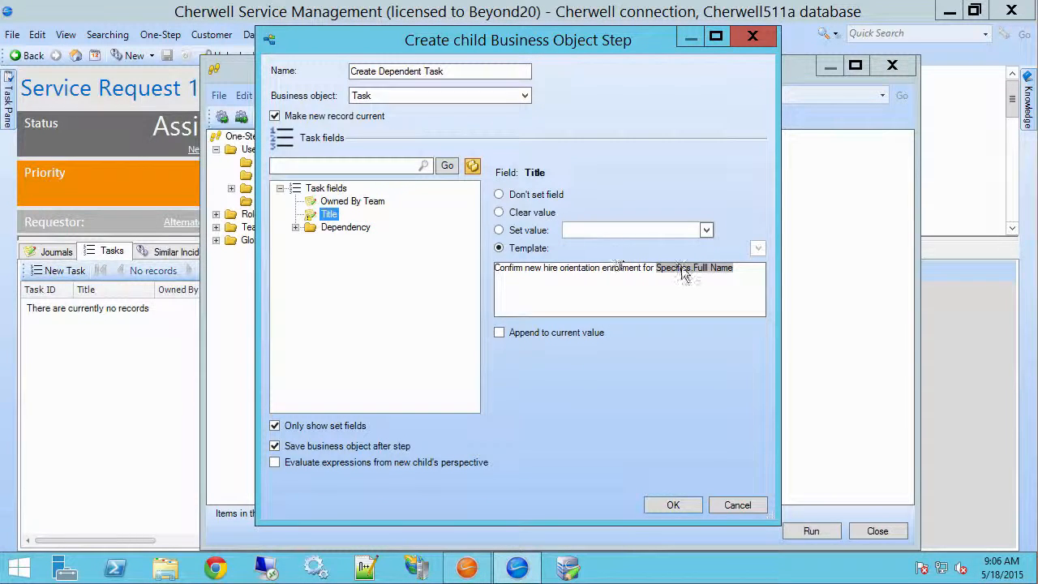
Step: Examine the Depends On RecID template under Dependency in Create Dependent Task, and close the step
click(296, 228)
click(369, 240)
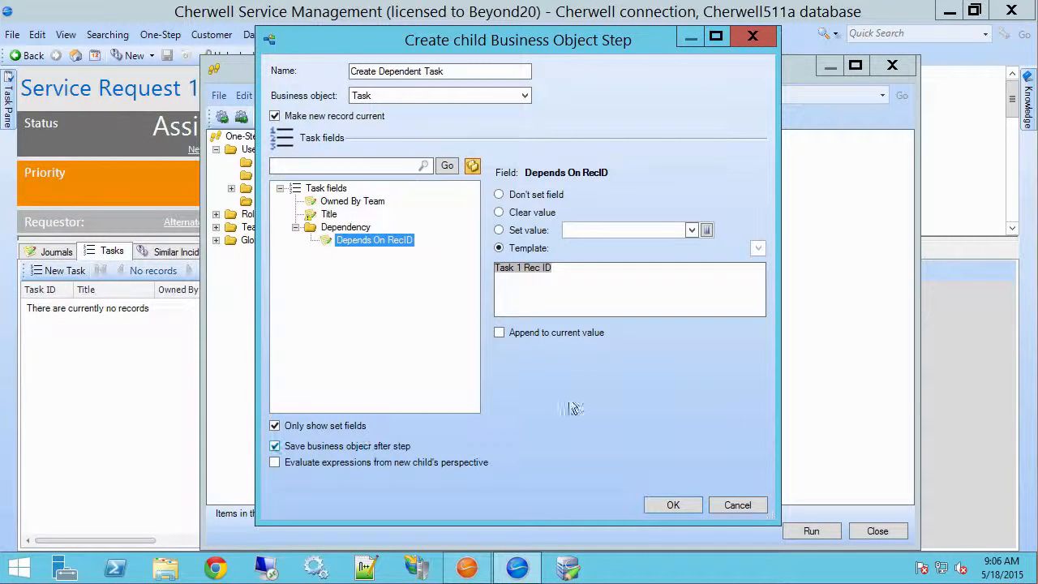
click(669, 505)
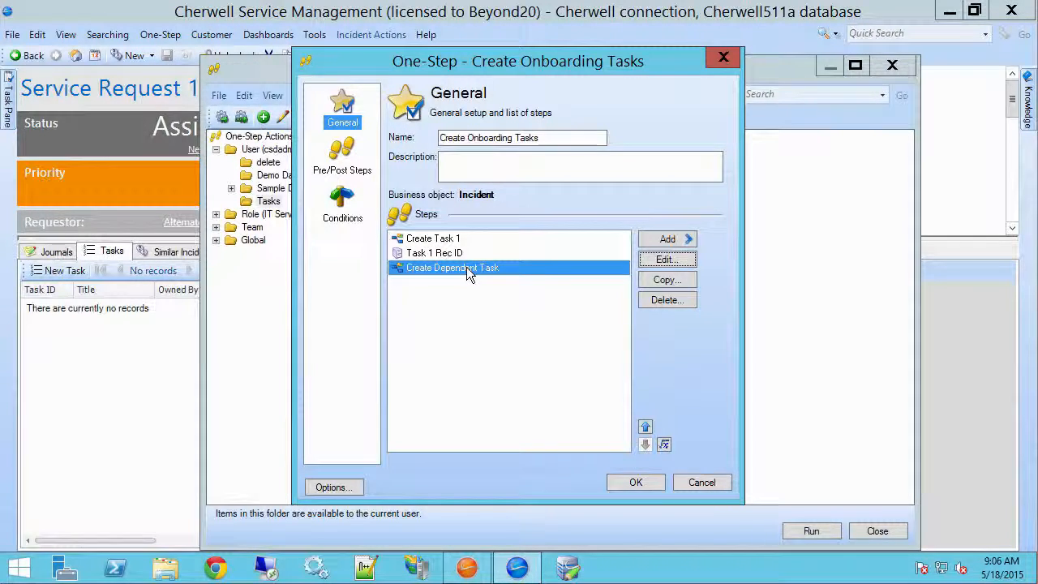
Step: Accept and close the One-Step definition, and run Create Onboarding Tasks on the service request
click(634, 482)
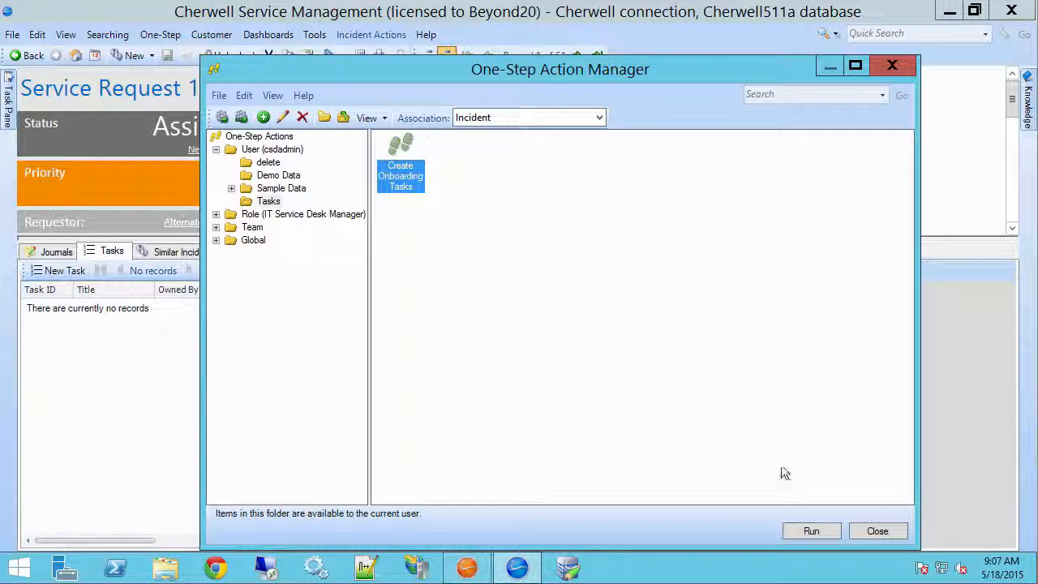
click(817, 532)
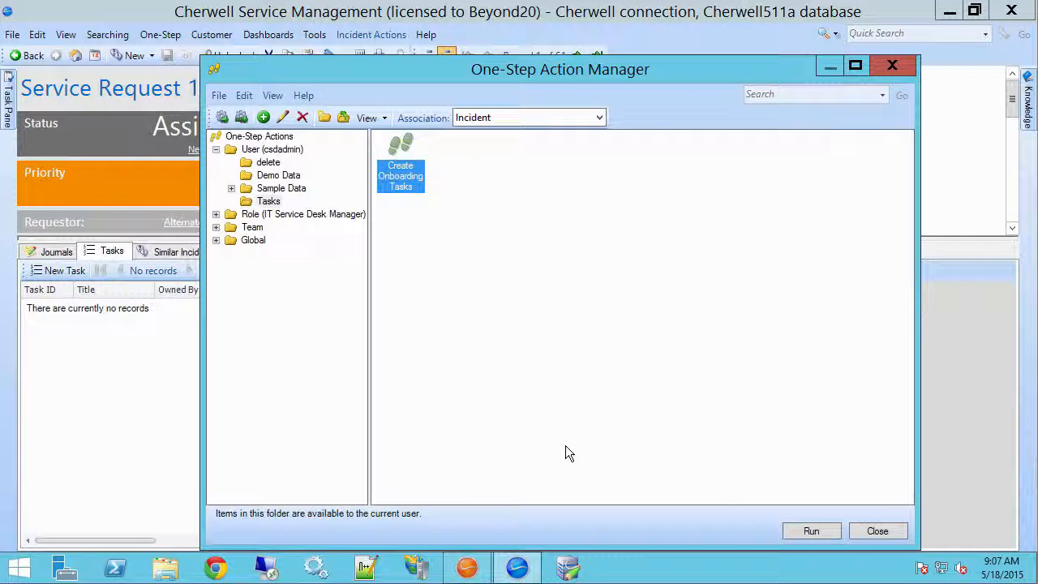
click(818, 531)
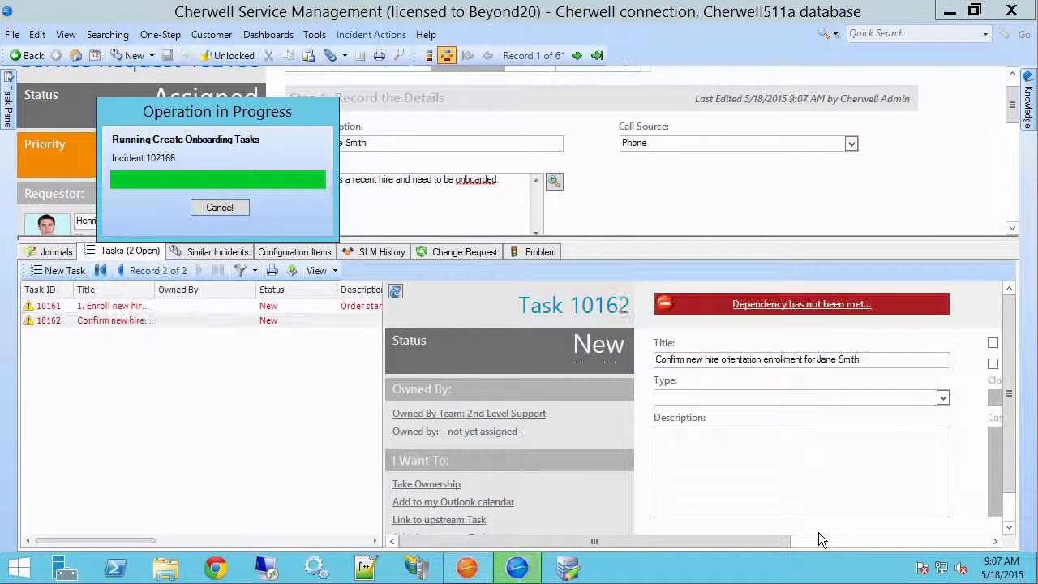
Step: Widen the task list's Title column, and prefix the orientation enrollment confirmation task's title with "2."
click(106, 311)
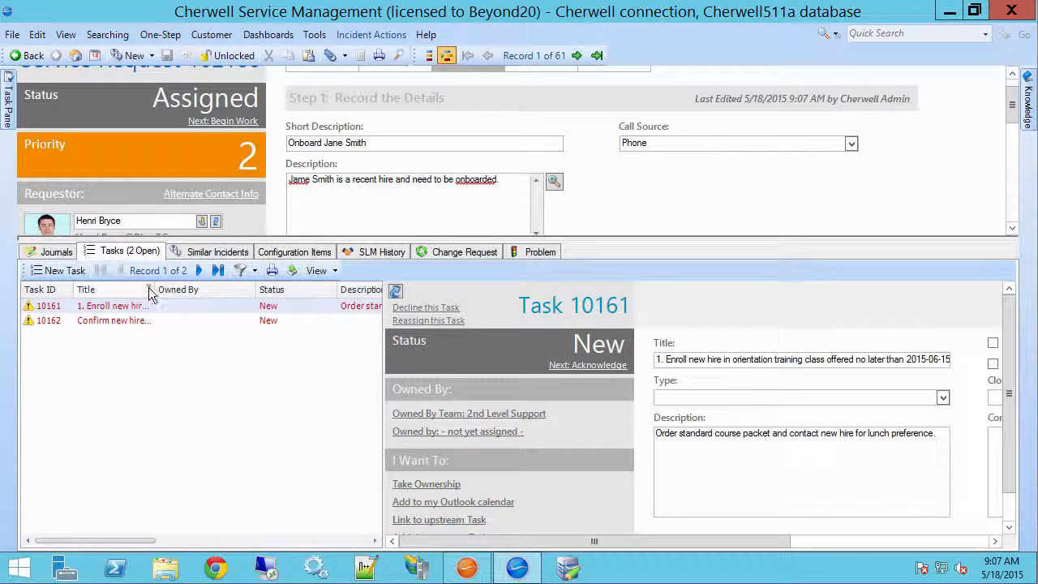
drag(243, 294, 301, 295)
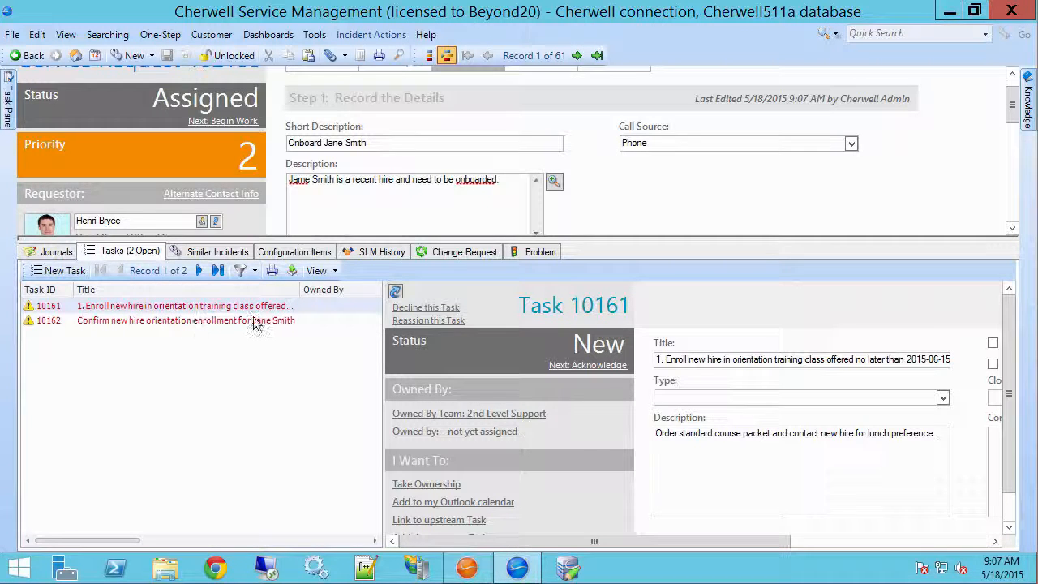
click(210, 323)
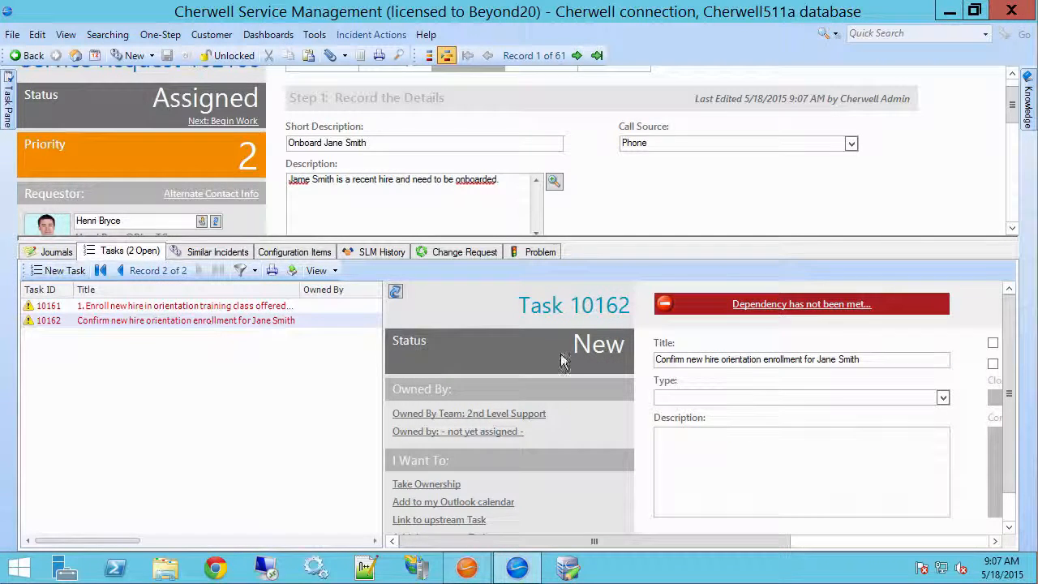
click(658, 362)
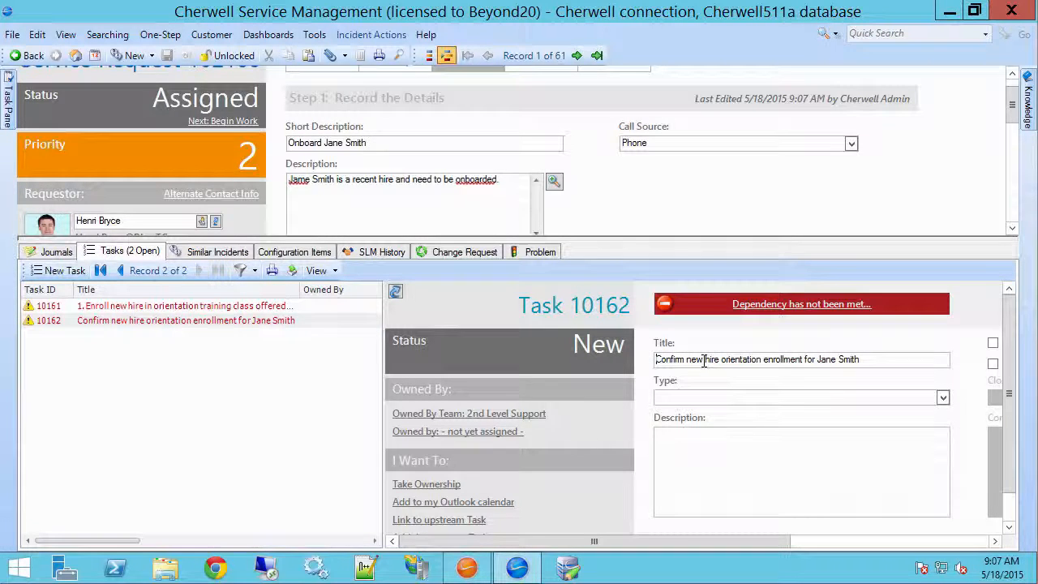
text(2.)
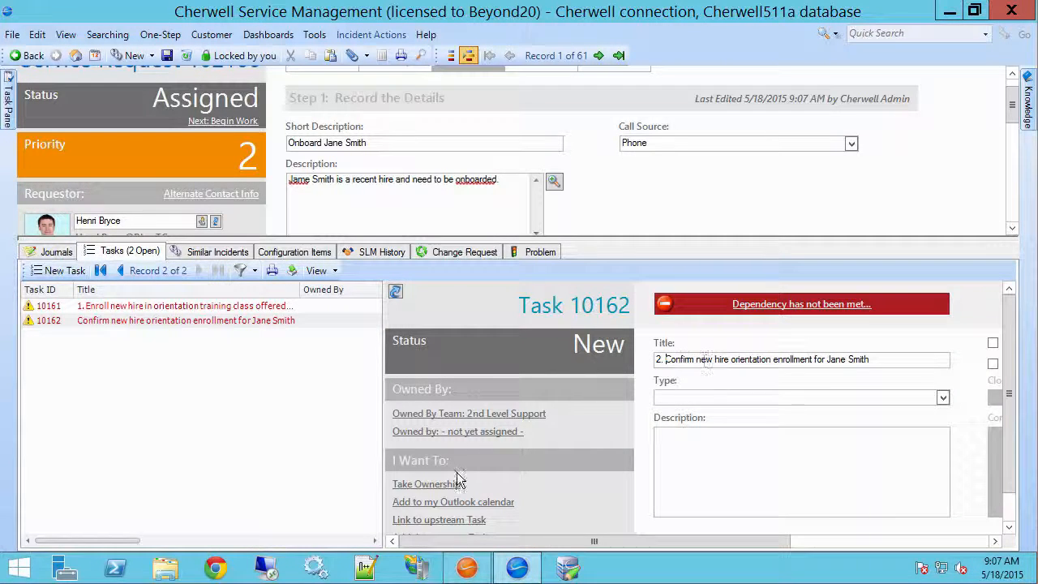
Step: Review both created tasks, and read and close the unmet dependency information of the enrollment confirmation task
click(195, 307)
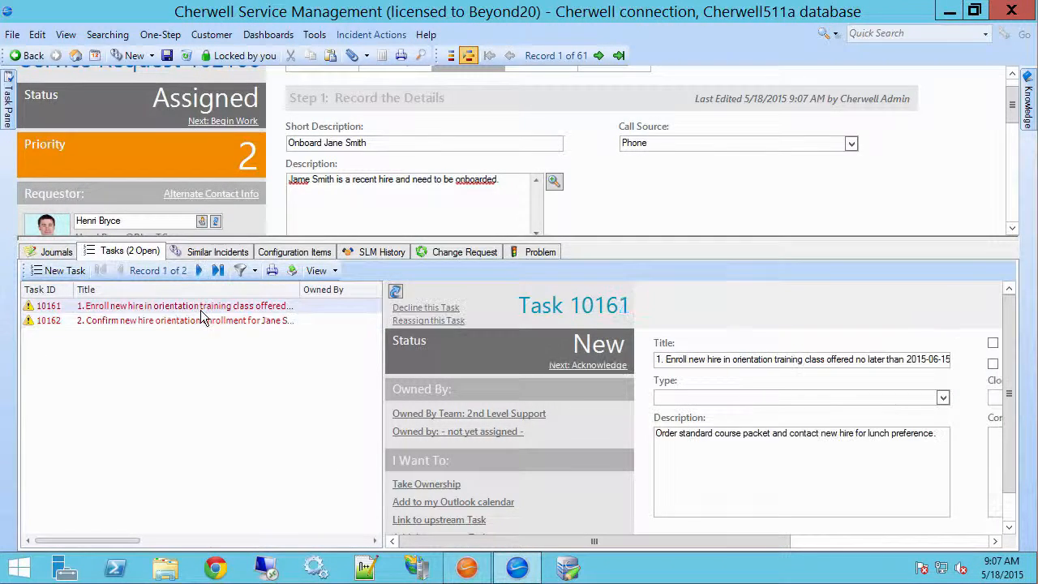
click(191, 320)
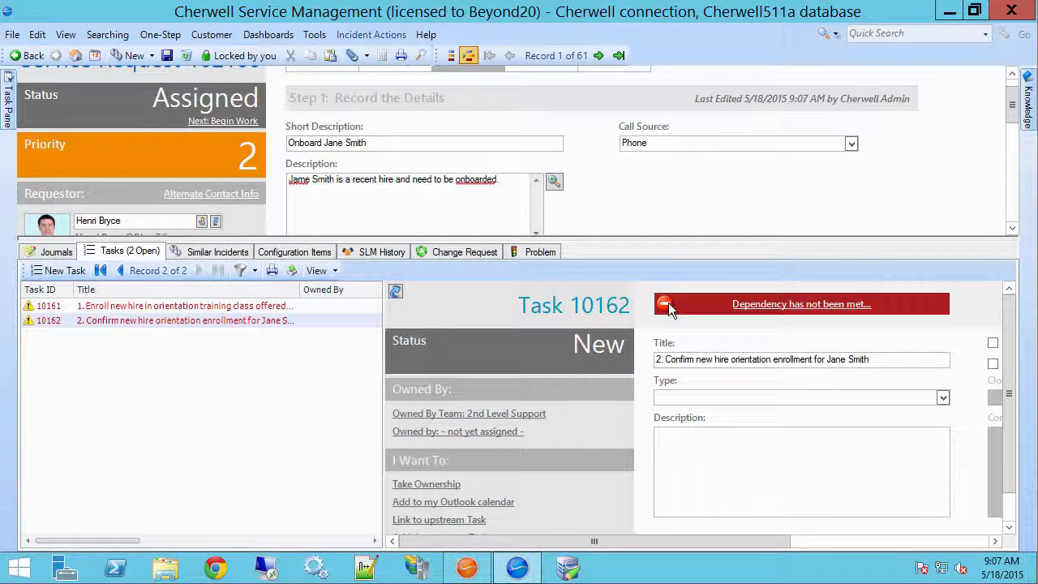
click(781, 306)
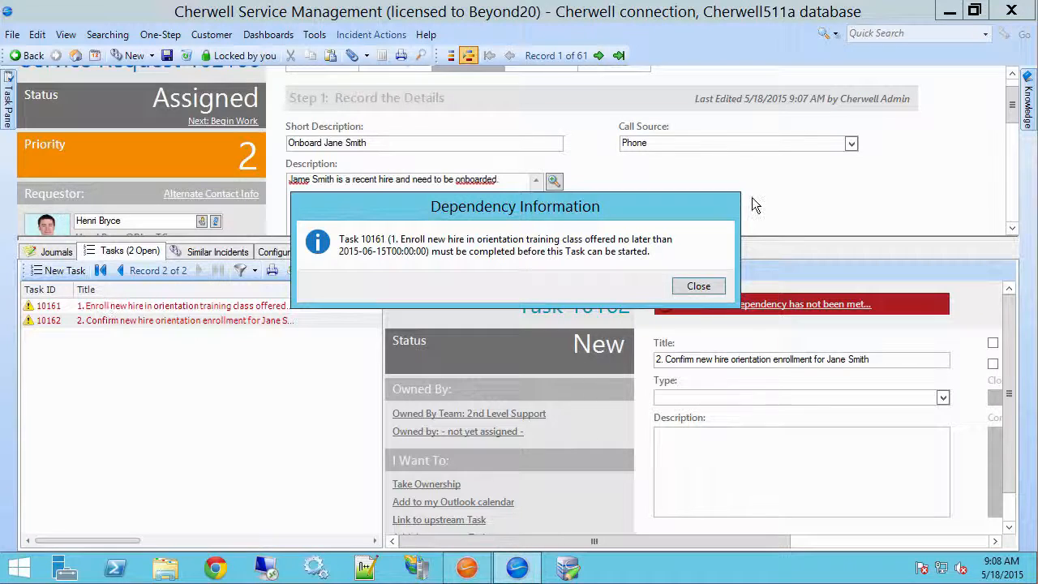
click(700, 287)
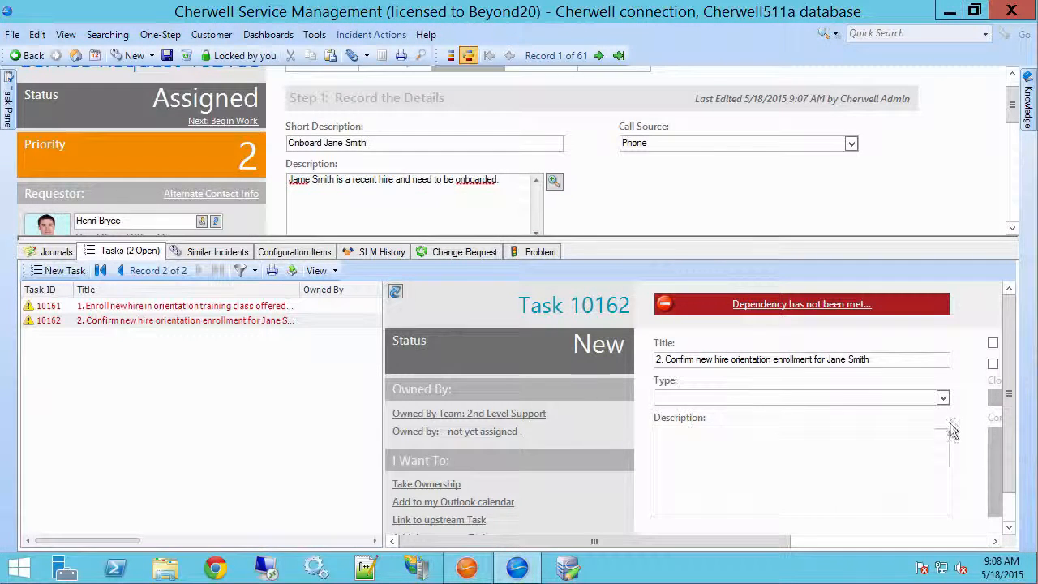
Step: Open the full record of the enrollment confirmation task, and enlarge its Upstream Task section to examine the linked task
drag(1012, 405, 1006, 324)
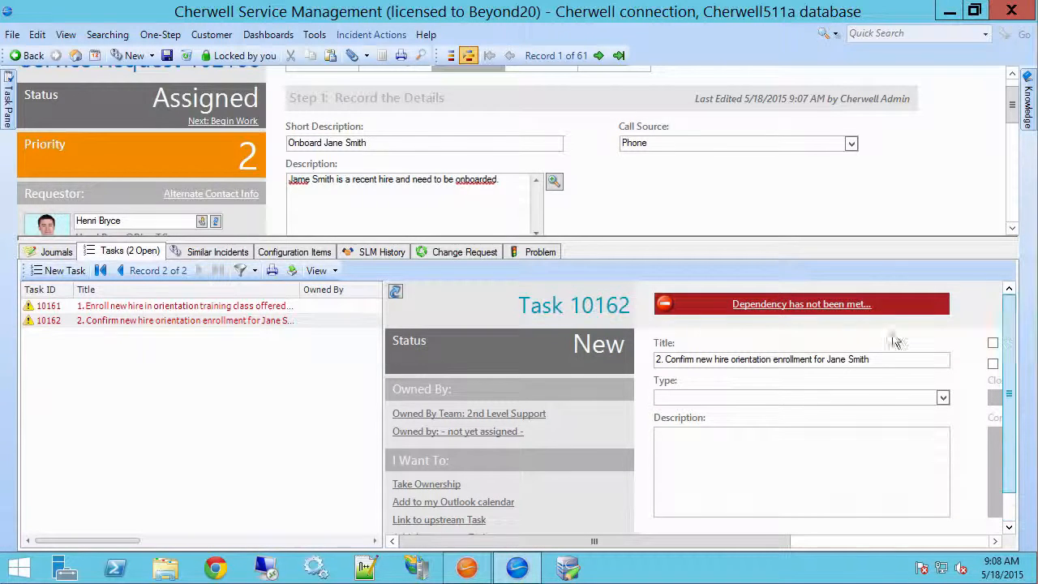
click(394, 290)
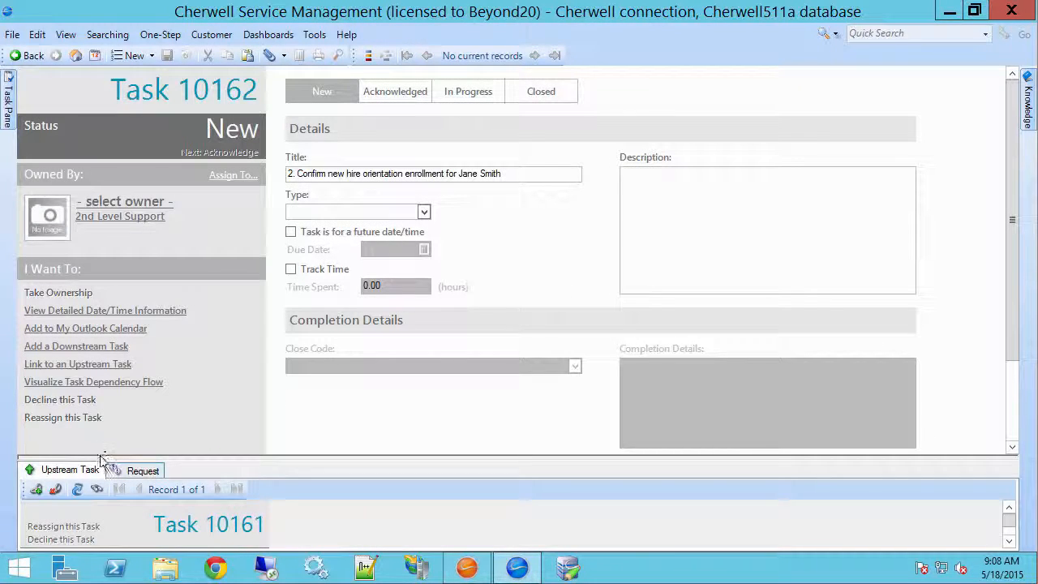
drag(103, 457, 118, 206)
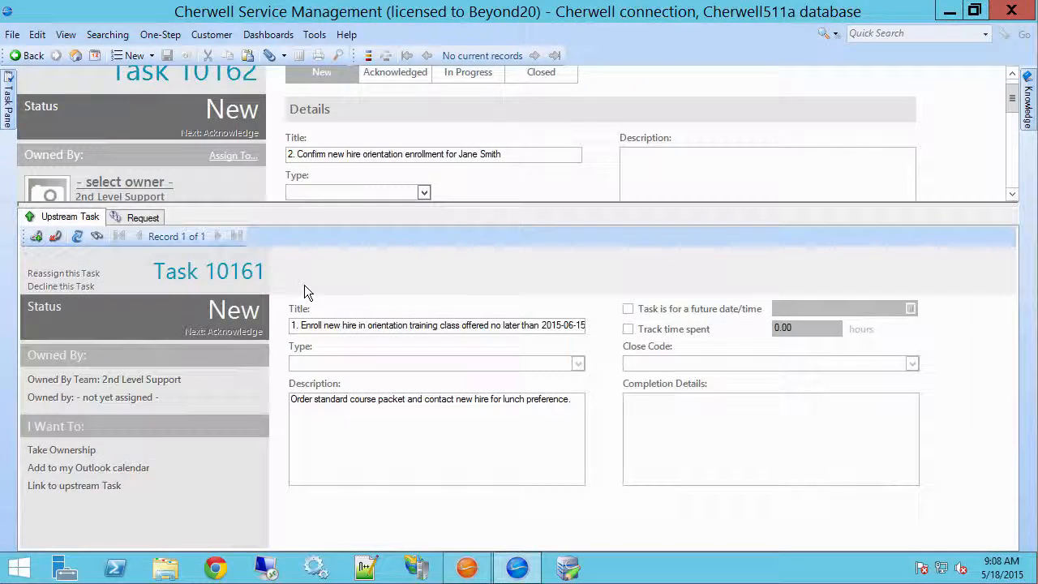